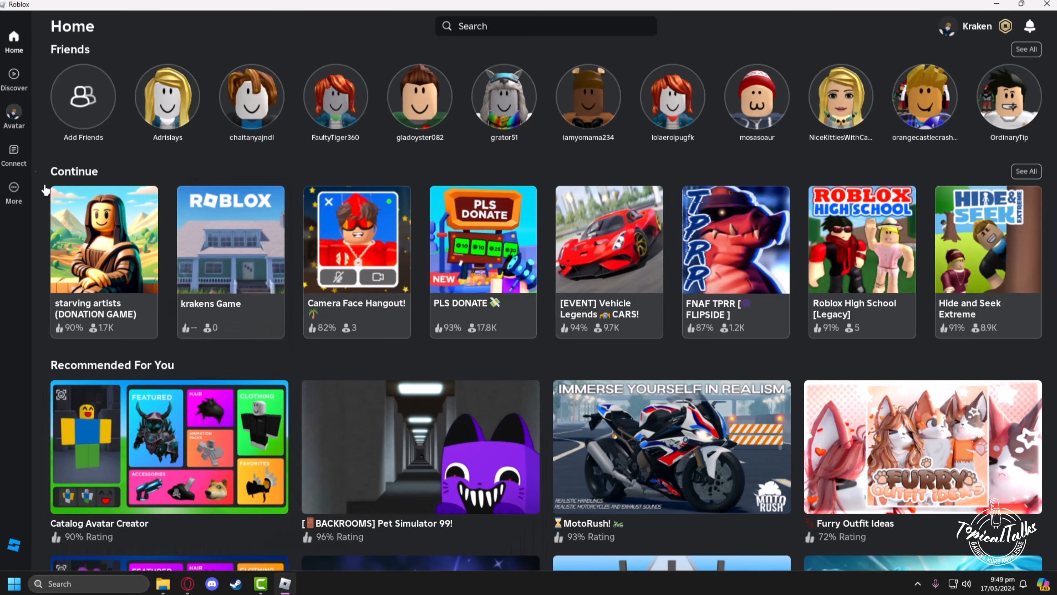
- Open the avatar's profile picture editor and show the Tilt-posed avatar in the full-size view
{"action": "left_click", "coordinate": [13, 123]}
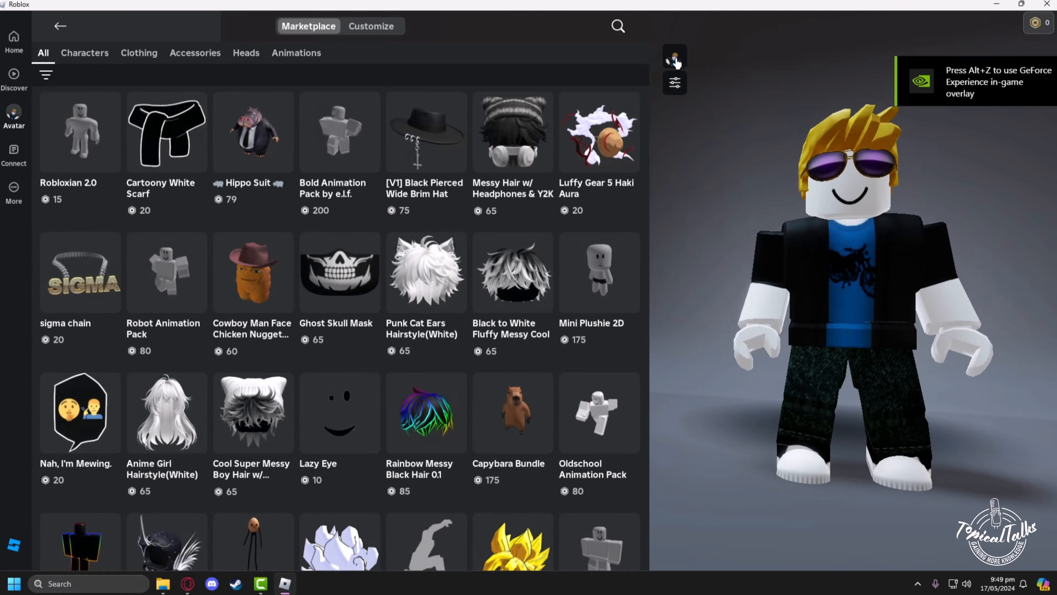
{"action": "left_click", "coordinate": [674, 60]}
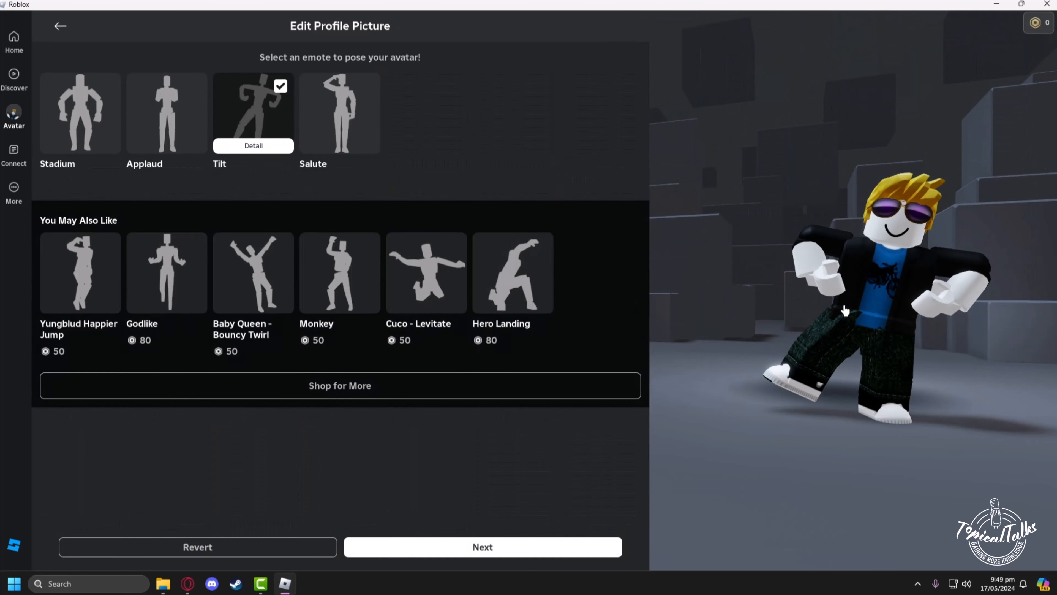
{"action": "left_click", "coordinate": [845, 311]}
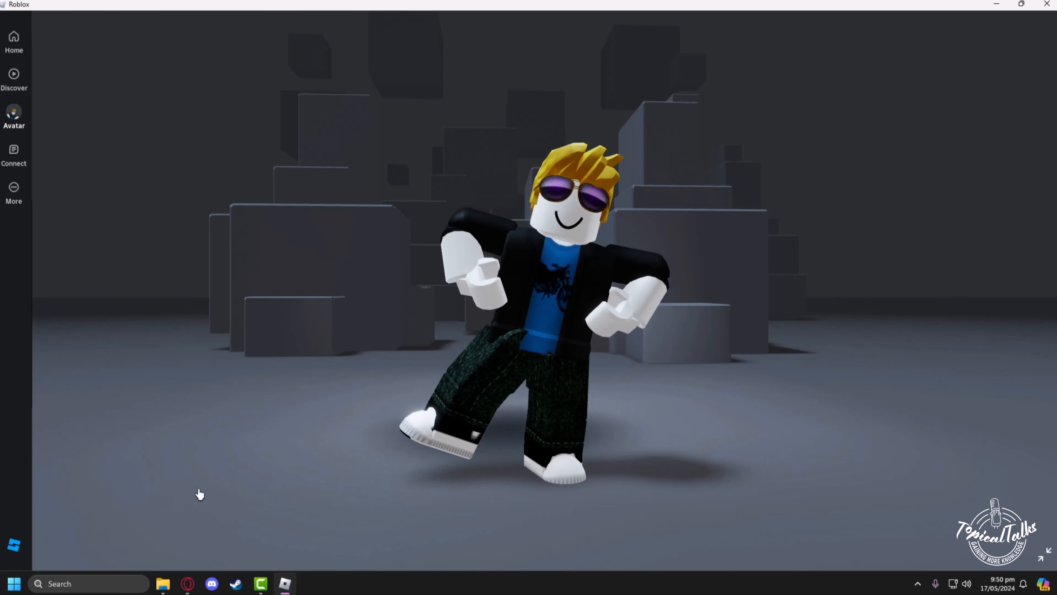
- Open Snipping Tool and capture a rectangular snip of the whole posed avatar and its surrounding backdrop
{"action": "left_click", "coordinate": [110, 582]}
{"action": "type", "text": "snipp"}
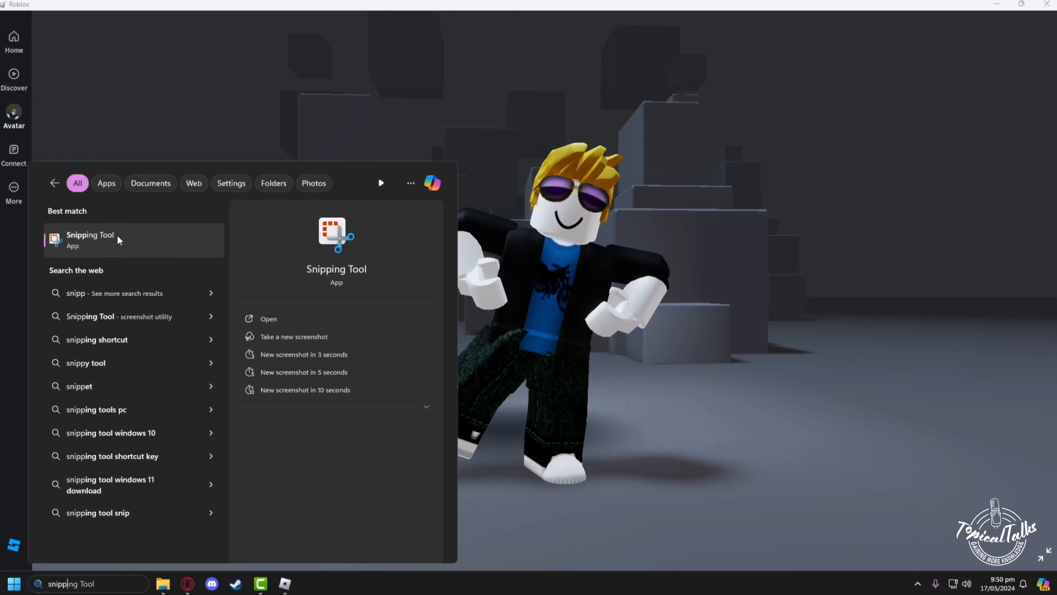
{"action": "left_click", "coordinate": [99, 246]}
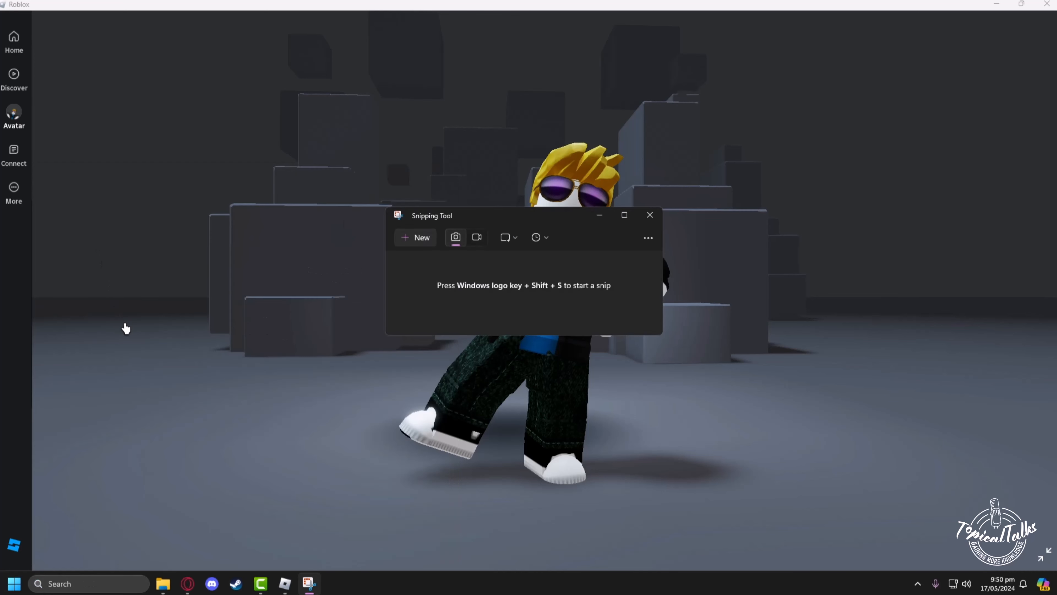
{"action": "left_click", "coordinate": [416, 236]}
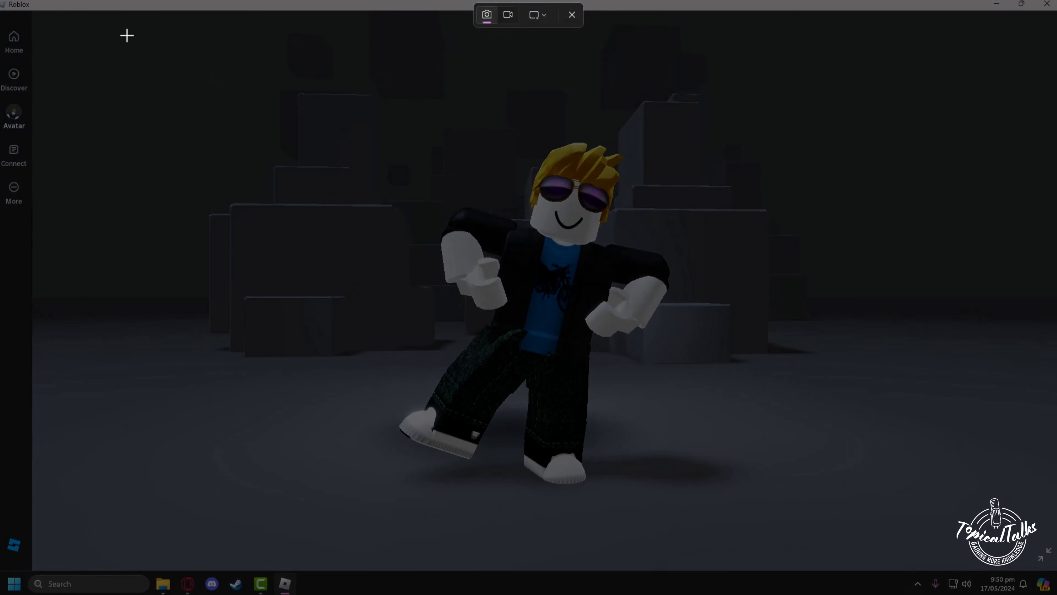
{"action": "left_click_drag", "start_coordinate": [192, 23], "coordinate": [898, 549]}
{"action": "left_click_drag", "start_coordinate": [633, 204], "coordinate": [444, 52]}
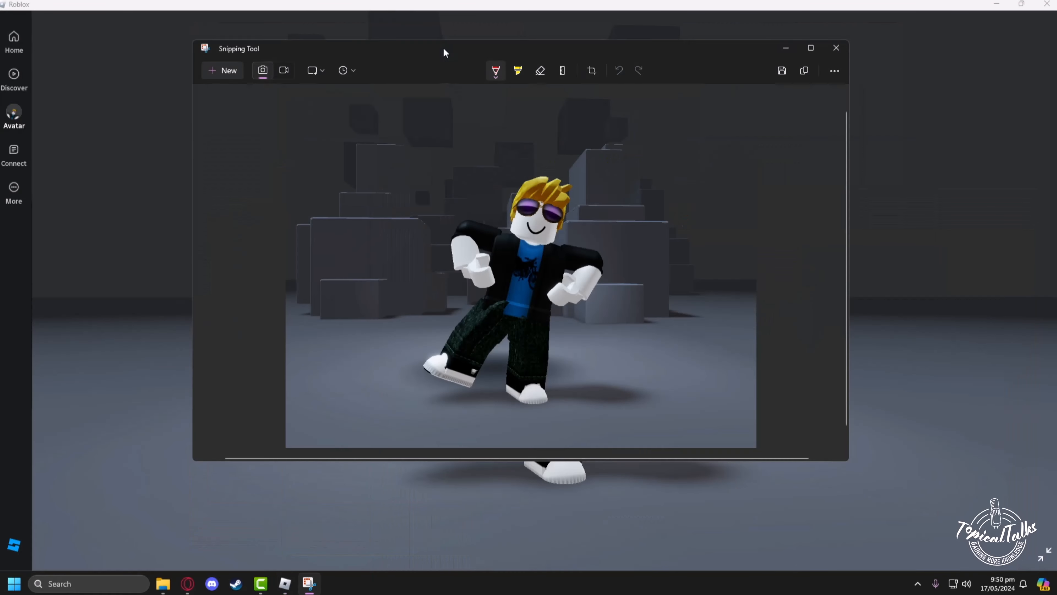
- Save the avatar snip as a PNG on the Desktop and close Snipping Tool
{"action": "right_click", "coordinate": [505, 216]}
{"action": "left_click", "coordinate": [530, 228]}
{"action": "scroll", "coordinate": [248, 166], "scroll_direction": "up", "scroll_amount": 1}
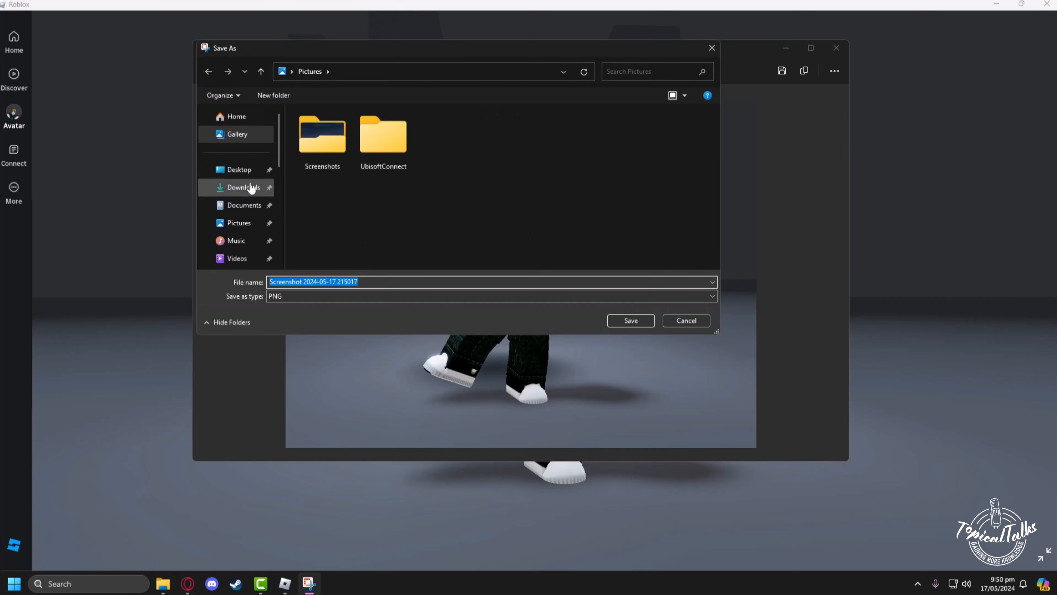
{"action": "left_click", "coordinate": [249, 171]}
{"action": "left_click", "coordinate": [630, 322]}
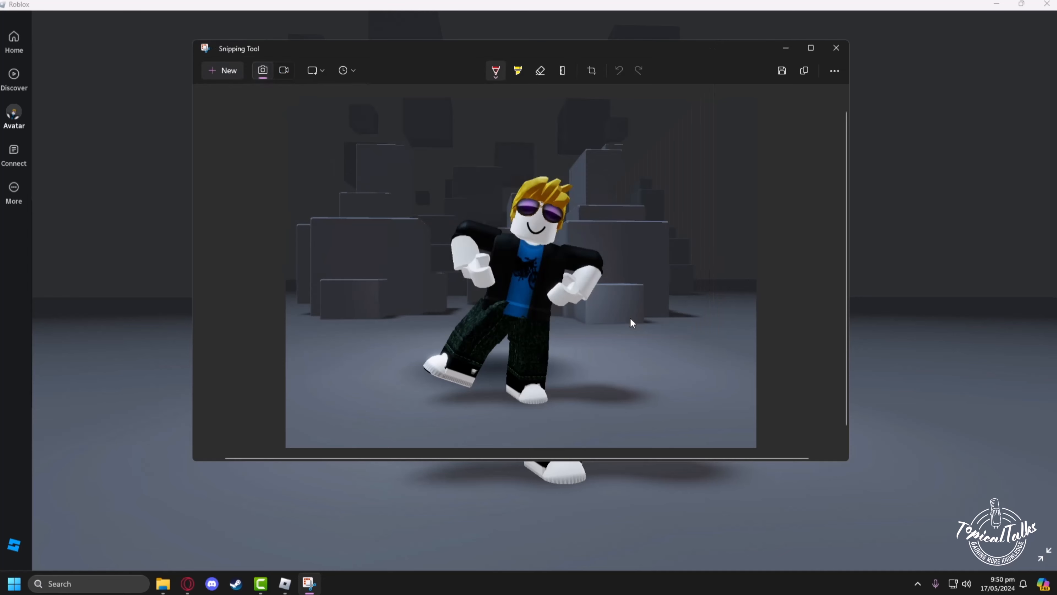
{"action": "left_click", "coordinate": [836, 49]}
- Minimize Roblox, move the saved screenshot to an empty area of the desktop, and view the image
{"action": "left_click", "coordinate": [995, 4]}
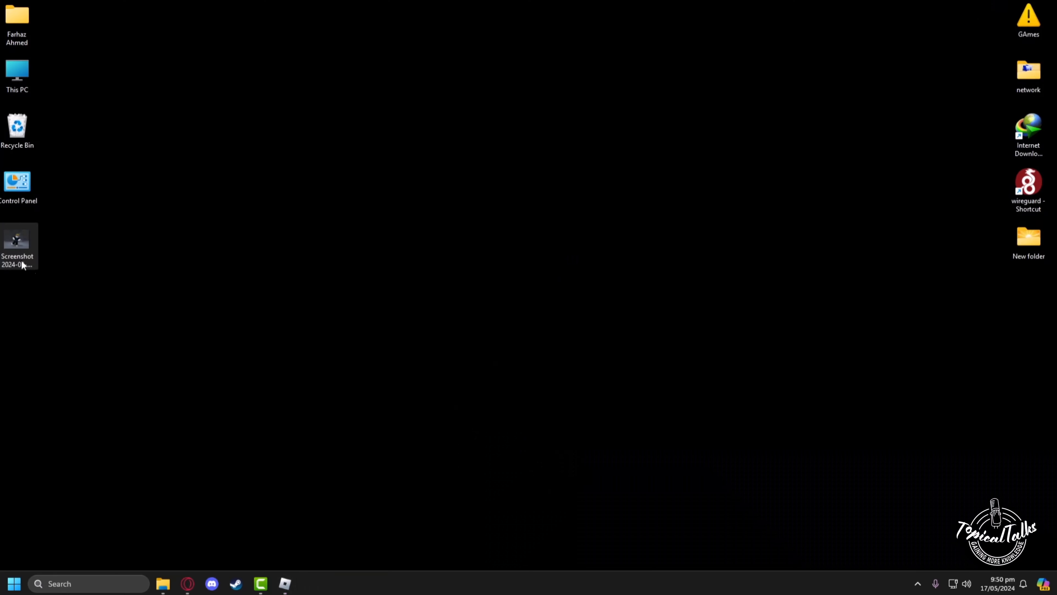
{"action": "left_click_drag", "start_coordinate": [23, 265], "coordinate": [358, 196]}
{"action": "double_click", "coordinate": [363, 194]}
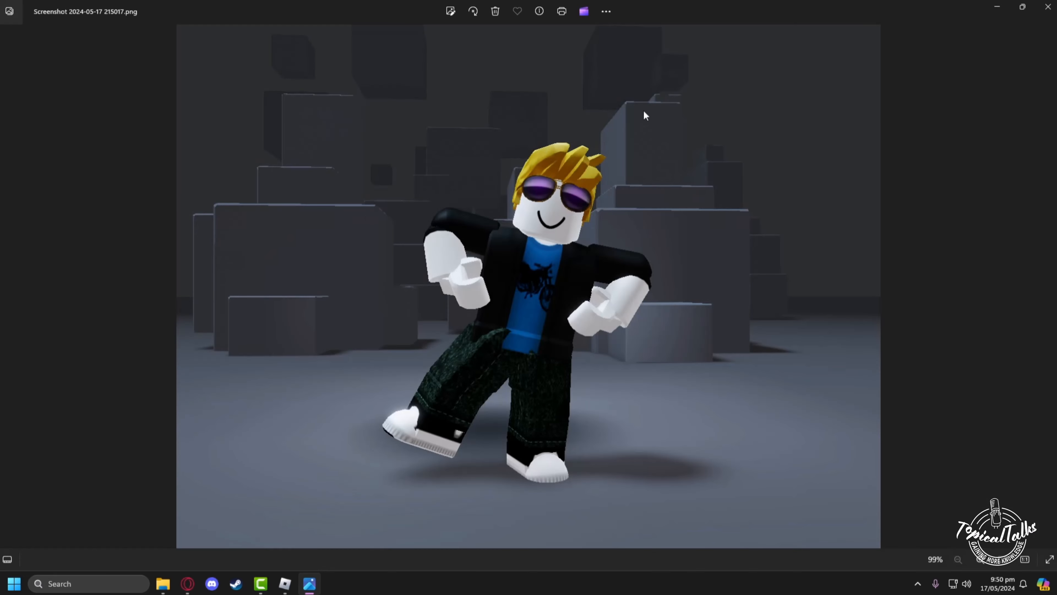
{"action": "key", "text": "alt+F4"}
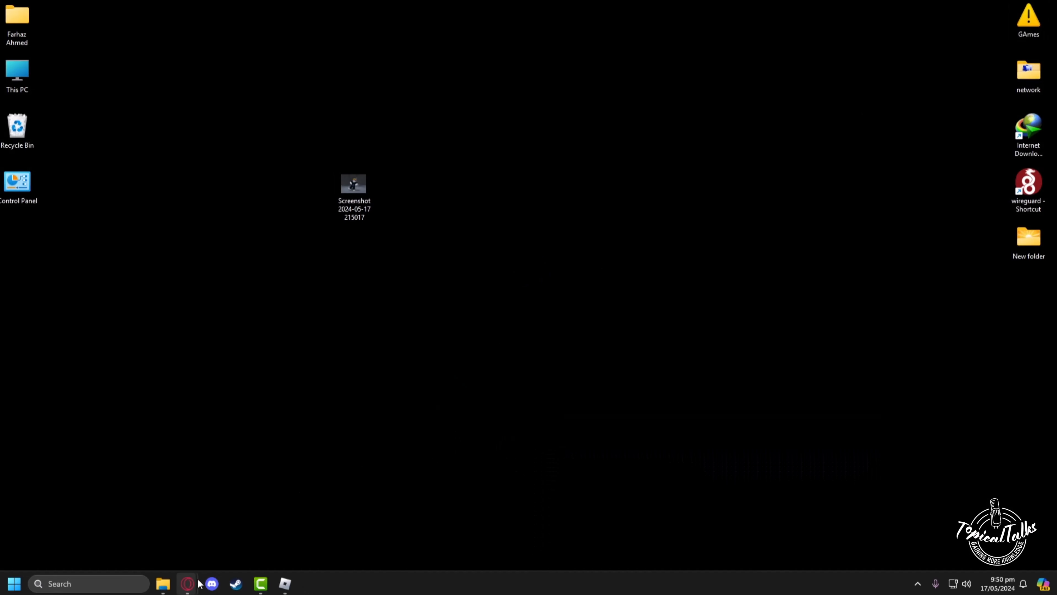
- Switch to the Opera browser and go to photopea.com
{"action": "mouse_move", "coordinate": [190, 588]}
{"action": "left_click", "coordinate": [291, 549]}
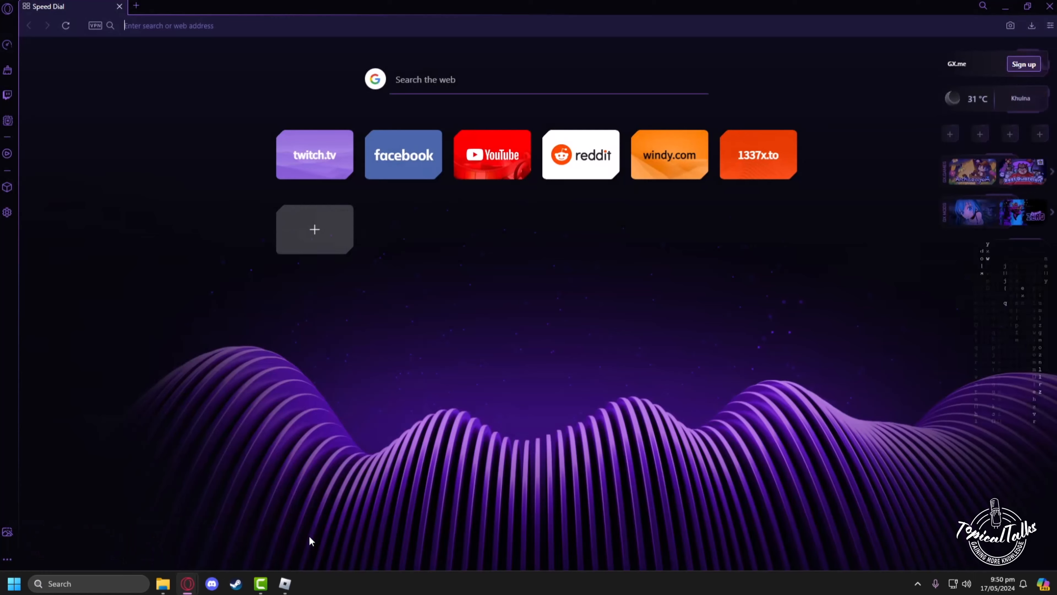
{"action": "left_click", "coordinate": [213, 26]}
{"action": "type", "text": "photo"}
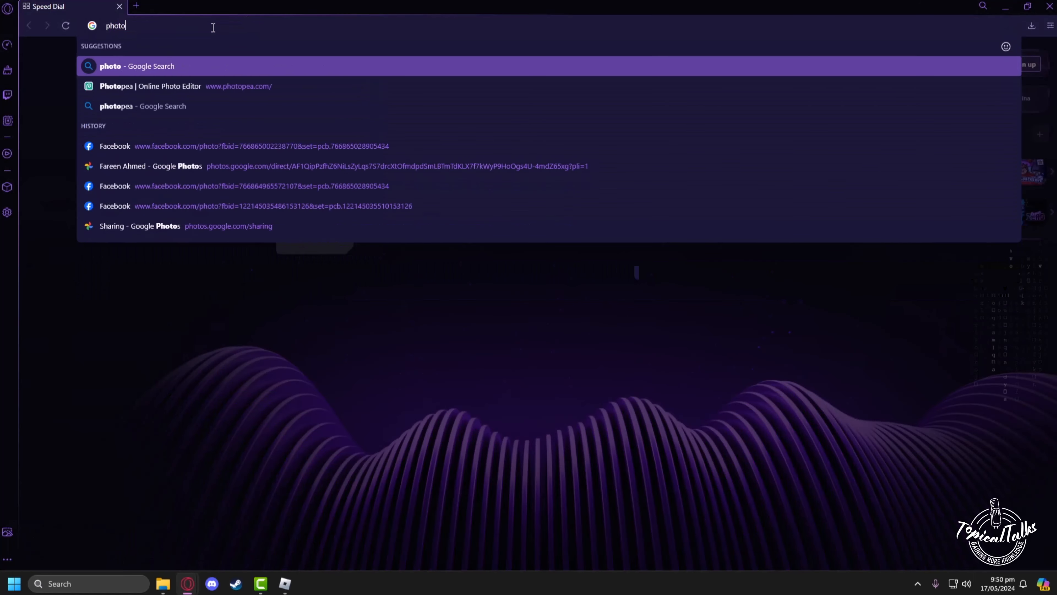
{"action": "type", "text": "pea.c"}
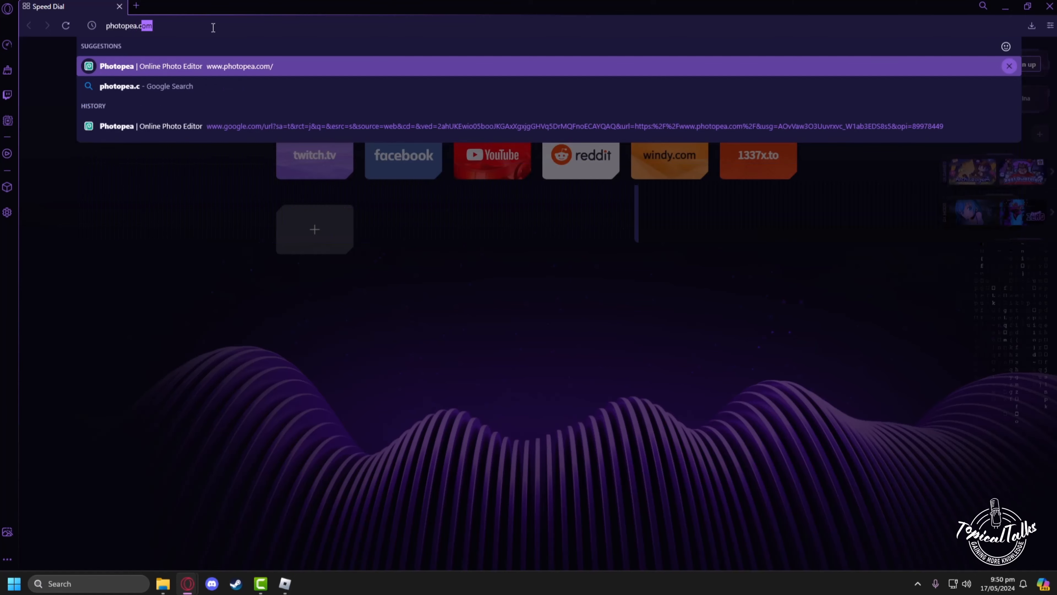
{"action": "type", "text": "om"}
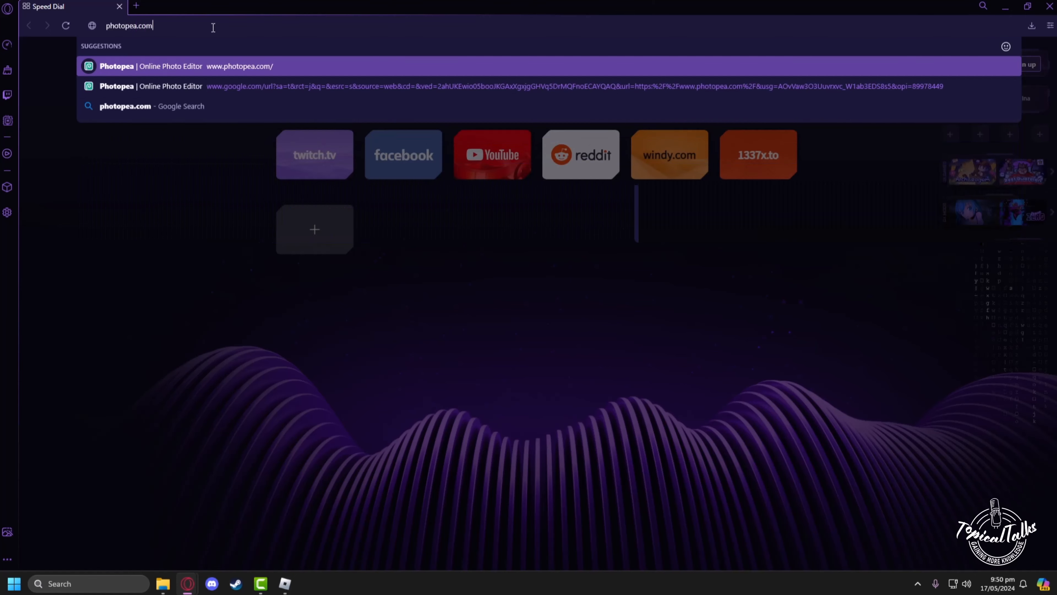
{"action": "left_click", "coordinate": [214, 71]}
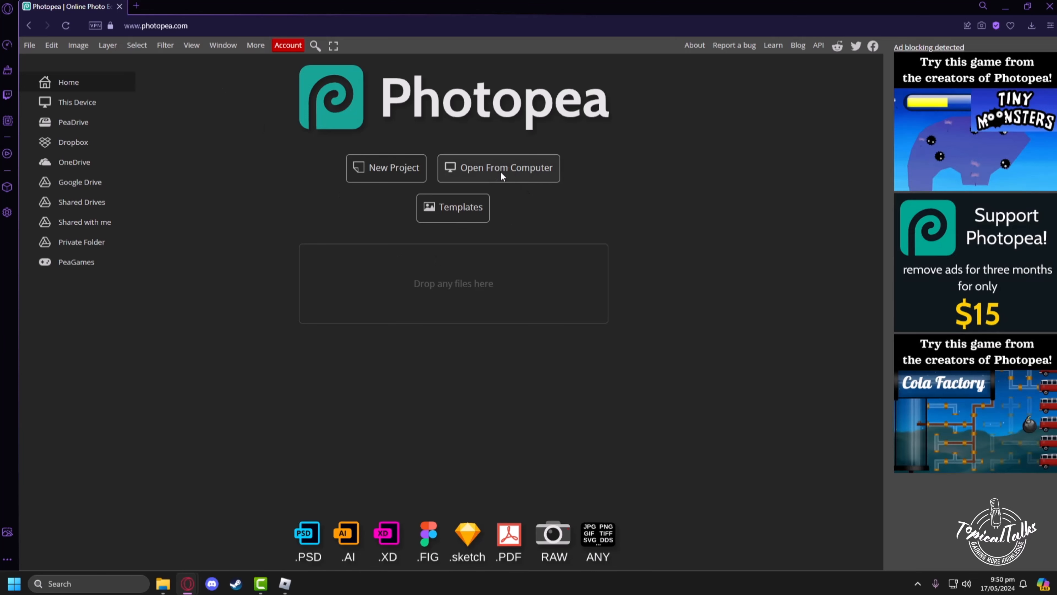
{"action": "left_click", "coordinate": [501, 171]}
{"action": "left_click", "coordinate": [141, 152]}
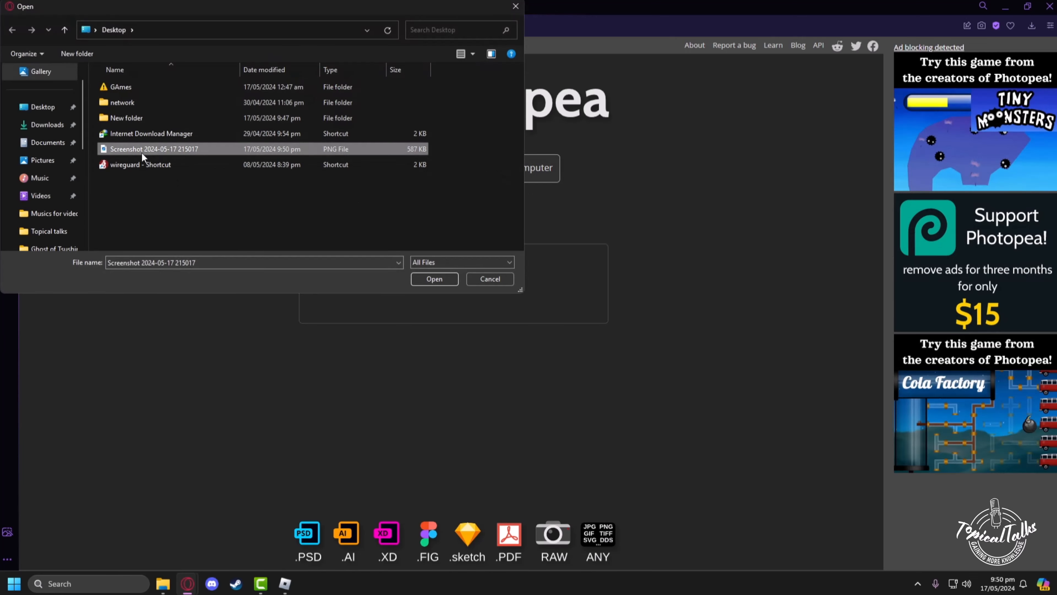
{"action": "left_click", "coordinate": [424, 279]}
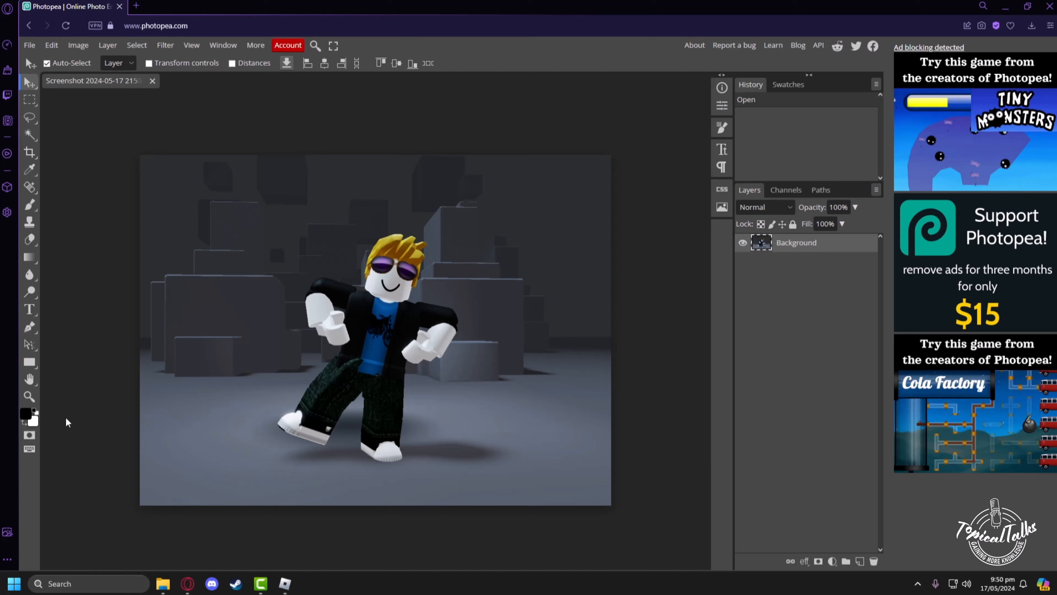
- Using an 11 px Eraser, remove a thin strip of background along the left edge of the avatar's hair, shoulder, arm and hand
{"action": "left_click", "coordinate": [29, 396]}
{"action": "left_click", "coordinate": [314, 287]}
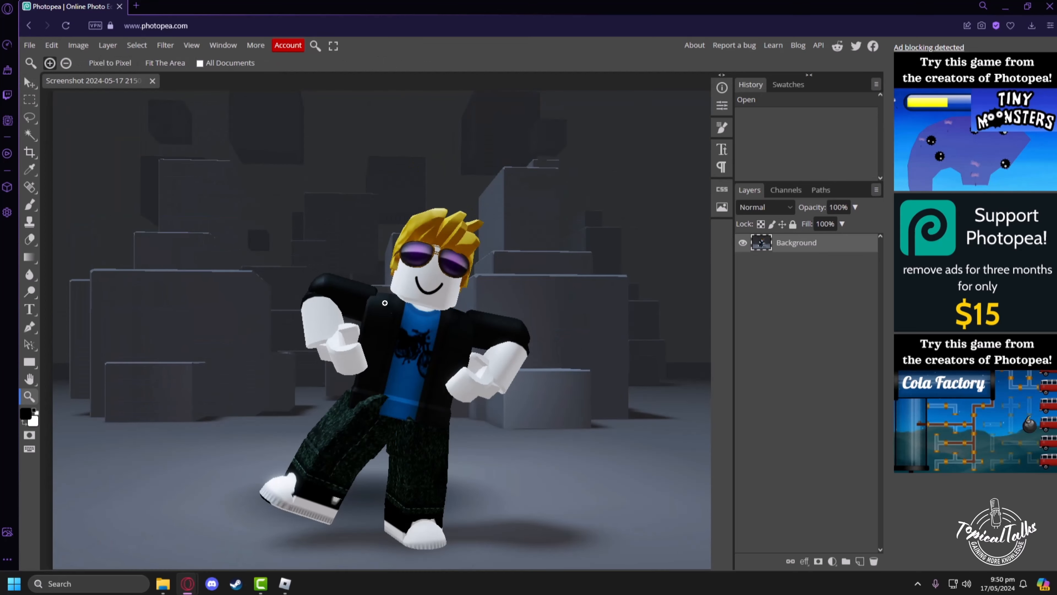
{"action": "left_click", "coordinate": [31, 241]}
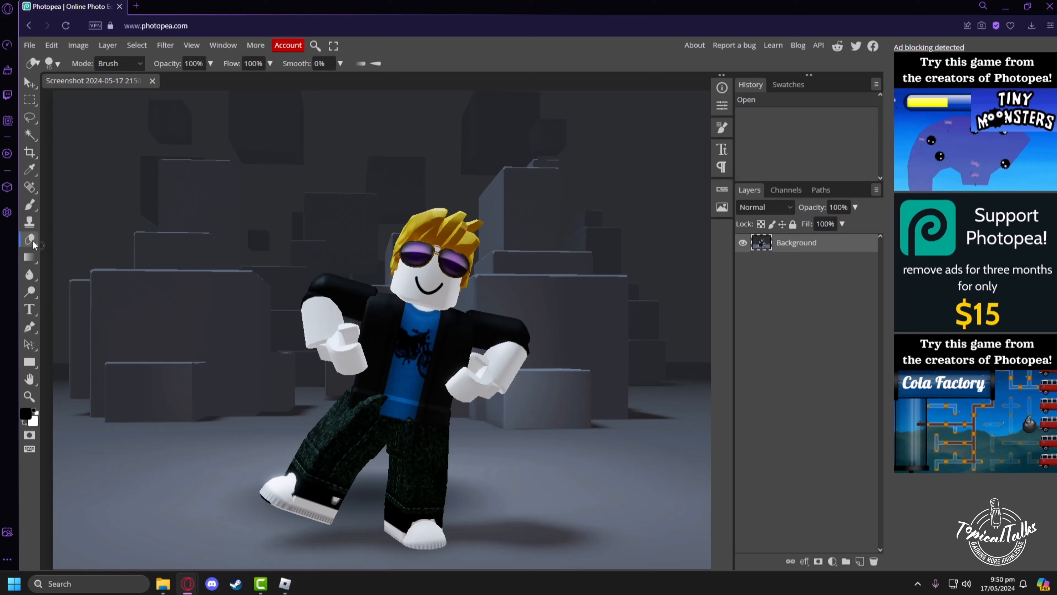
{"action": "left_click", "coordinate": [54, 63]}
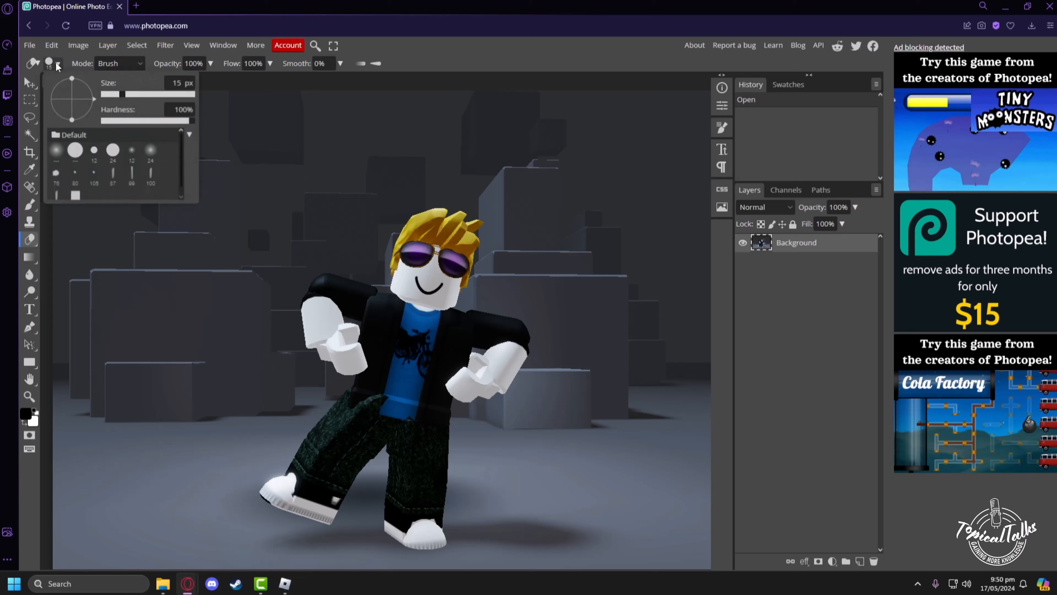
{"action": "left_click", "coordinate": [123, 95]}
{"action": "left_click_drag", "start_coordinate": [123, 98], "coordinate": [121, 97]}
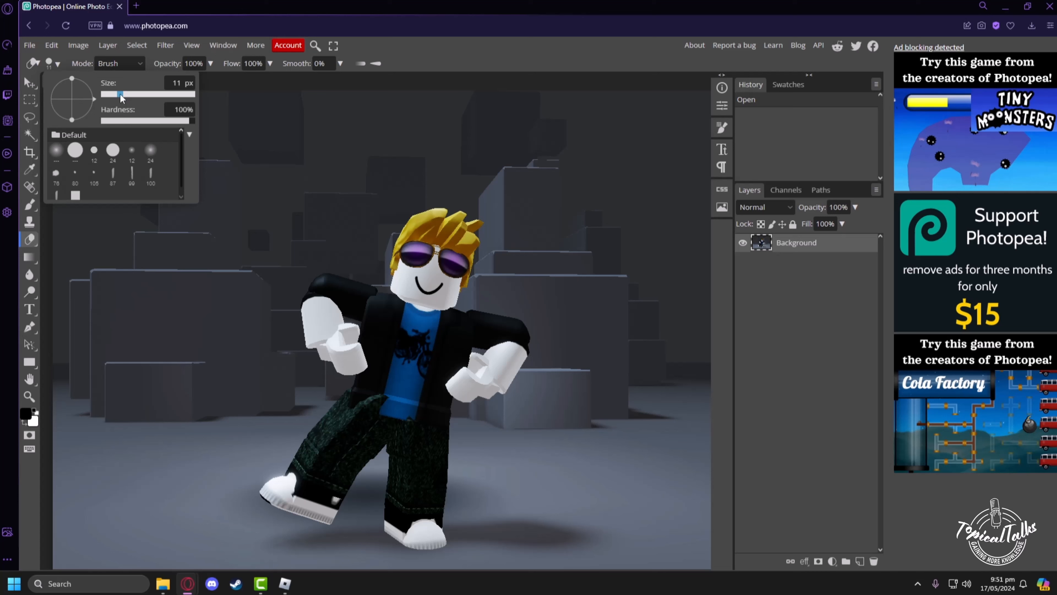
{"action": "left_click", "coordinate": [407, 215]}
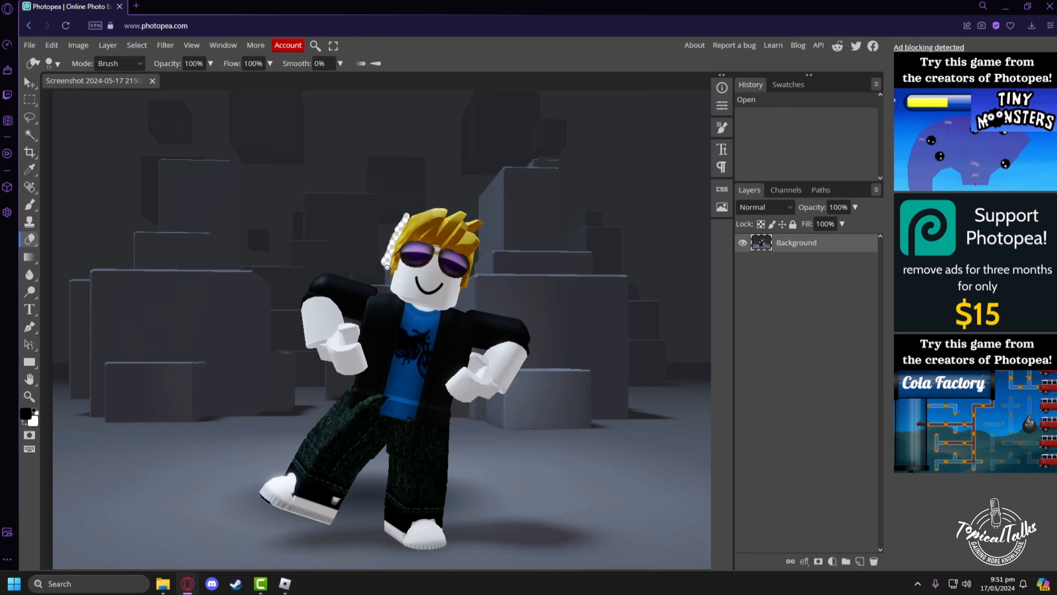
{"action": "left_click_drag", "start_coordinate": [387, 270], "coordinate": [388, 274]}
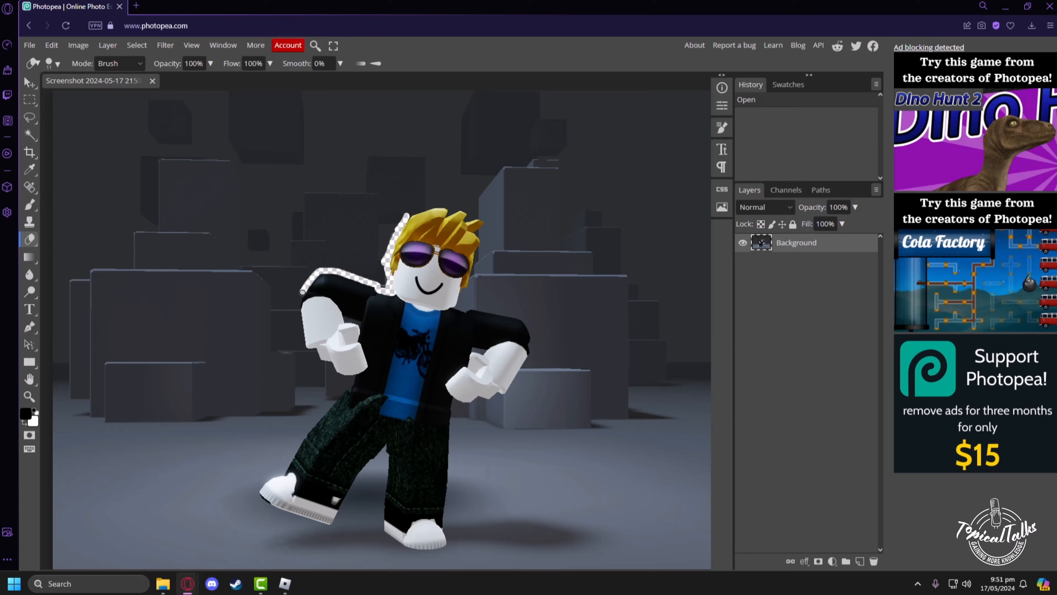
{"action": "left_click_drag", "start_coordinate": [298, 301], "coordinate": [296, 305]}
{"action": "left_click", "coordinate": [408, 129]}
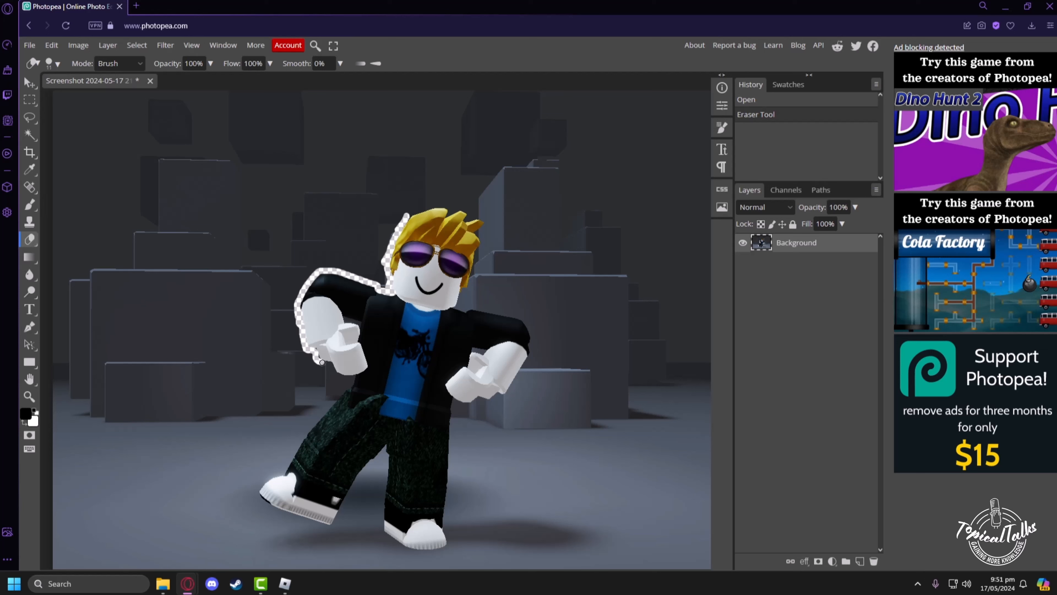
{"action": "left_click_drag", "start_coordinate": [327, 364], "coordinate": [328, 365]}
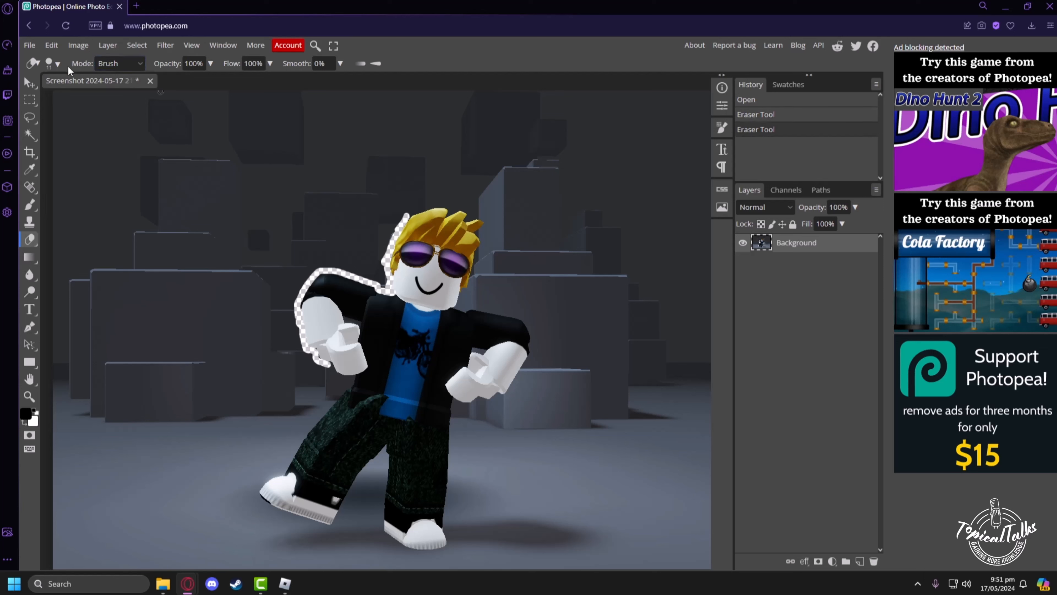
- Enlarge the eraser brush and erase the outer background on all sides of the avatar, leaving a margin around the body
{"action": "left_click", "coordinate": [58, 64]}
{"action": "mouse_move", "coordinate": [120, 94]}
{"action": "left_mouse_down"}
{"action": "mouse_move", "coordinate": [212, 107]}
{"action": "mouse_move", "coordinate": [154, 102]}
{"action": "left_mouse_up"}
{"action": "left_click", "coordinate": [105, 268]}
{"action": "mouse_move", "coordinate": [94, 150]}
{"action": "left_mouse_down"}
{"action": "mouse_move", "coordinate": [95, 426]}
{"action": "mouse_move", "coordinate": [83, 552]}
{"action": "mouse_move", "coordinate": [150, 529]}
{"action": "mouse_move", "coordinate": [169, 276]}
{"action": "mouse_move", "coordinate": [141, 133]}
{"action": "mouse_move", "coordinate": [155, 126]}
{"action": "mouse_move", "coordinate": [128, 109]}
{"action": "mouse_move", "coordinate": [698, 119]}
{"action": "mouse_move", "coordinate": [685, 418]}
{"action": "left_mouse_up"}
{"action": "scroll", "coordinate": [686, 306], "scroll_direction": "down", "scroll_amount": 4}
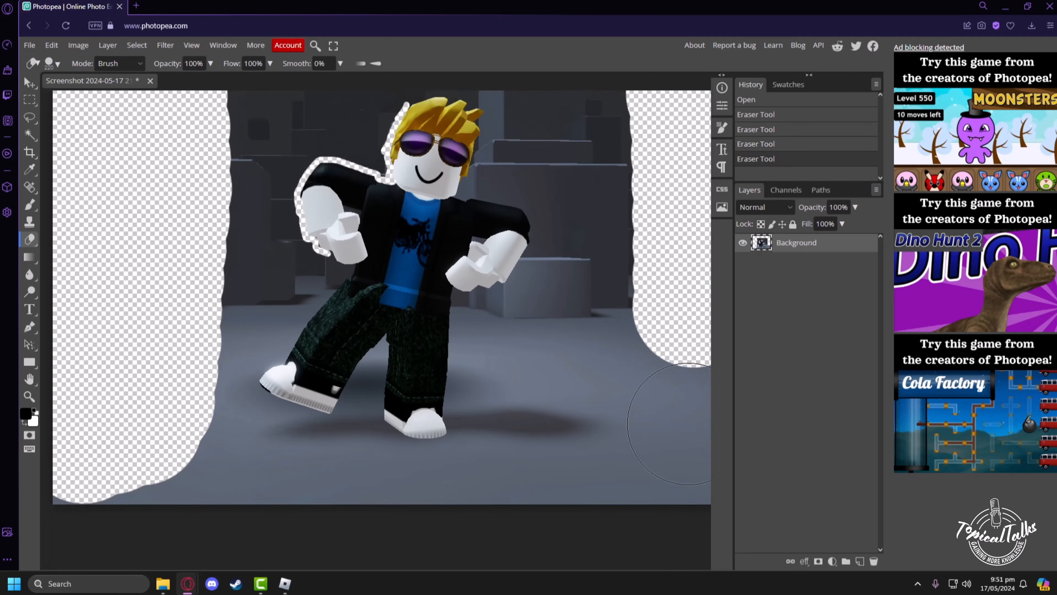
{"action": "mouse_move", "coordinate": [686, 306]}
{"action": "left_mouse_down"}
{"action": "mouse_move", "coordinate": [699, 418]}
{"action": "mouse_move", "coordinate": [659, 439]}
{"action": "mouse_move", "coordinate": [524, 452]}
{"action": "mouse_move", "coordinate": [130, 432]}
{"action": "mouse_move", "coordinate": [71, 440]}
{"action": "mouse_move", "coordinate": [403, 470]}
{"action": "mouse_move", "coordinate": [694, 437]}
{"action": "mouse_move", "coordinate": [633, 510]}
{"action": "mouse_move", "coordinate": [621, 494]}
{"action": "mouse_move", "coordinate": [598, 207]}
{"action": "mouse_move", "coordinate": [585, 182]}
{"action": "mouse_move", "coordinate": [524, 158]}
{"action": "mouse_move", "coordinate": [418, 144]}
{"action": "mouse_move", "coordinate": [345, 140]}
{"action": "mouse_move", "coordinate": [254, 163]}
{"action": "mouse_move", "coordinate": [221, 194]}
{"action": "mouse_move", "coordinate": [203, 275]}
{"action": "mouse_move", "coordinate": [206, 428]}
{"action": "mouse_move", "coordinate": [200, 531]}
{"action": "left_mouse_up"}
{"action": "scroll", "coordinate": [695, 433], "scroll_direction": "up", "scroll_amount": 4}
{"action": "scroll", "coordinate": [201, 531], "scroll_direction": "down", "scroll_amount": 3}
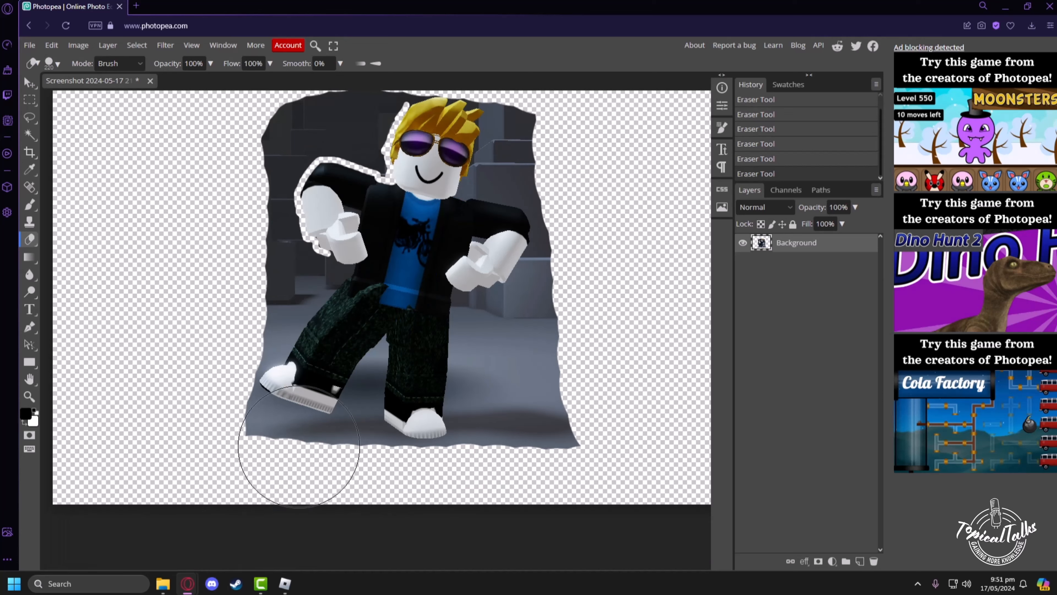
{"action": "mouse_move", "coordinate": [637, 472]}
{"action": "left_mouse_down"}
{"action": "mouse_move", "coordinate": [600, 471]}
{"action": "mouse_move", "coordinate": [547, 421]}
{"action": "mouse_move", "coordinate": [525, 362]}
{"action": "mouse_move", "coordinate": [561, 342]}
{"action": "mouse_move", "coordinate": [593, 277]}
{"action": "mouse_move", "coordinate": [630, 243]}
{"action": "mouse_move", "coordinate": [545, 186]}
{"action": "left_mouse_up"}
{"action": "scroll", "coordinate": [603, 258], "scroll_direction": "up", "scroll_amount": 2}
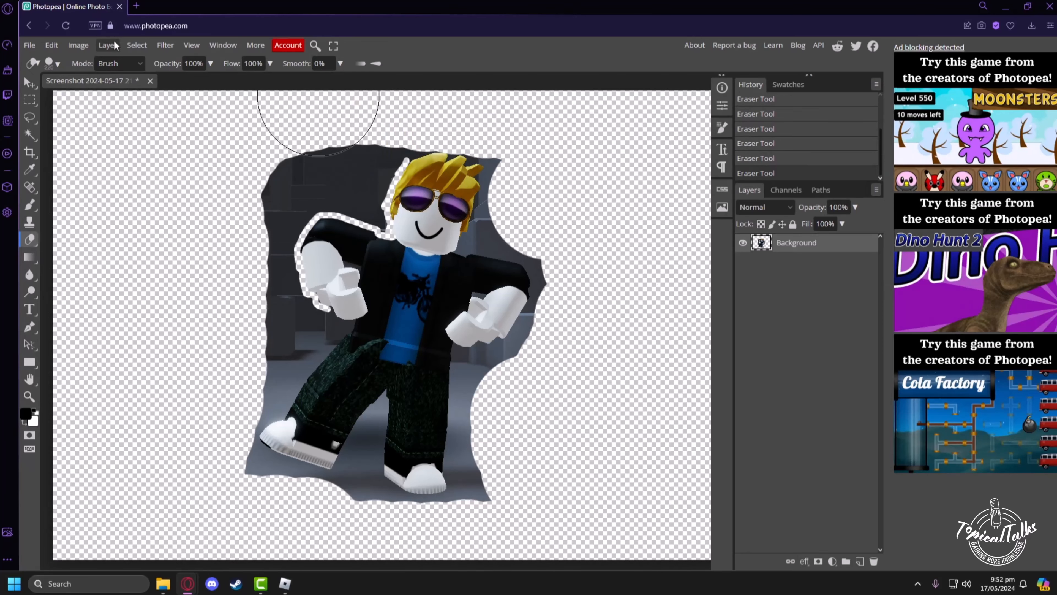
- Set the eraser size to 11 px and erase background below and beside the avatar's left-side hand
{"action": "left_click", "coordinate": [54, 64]}
{"action": "mouse_move", "coordinate": [138, 94]}
{"action": "left_mouse_down"}
{"action": "mouse_move", "coordinate": [111, 96]}
{"action": "mouse_move", "coordinate": [120, 94]}
{"action": "left_mouse_up"}
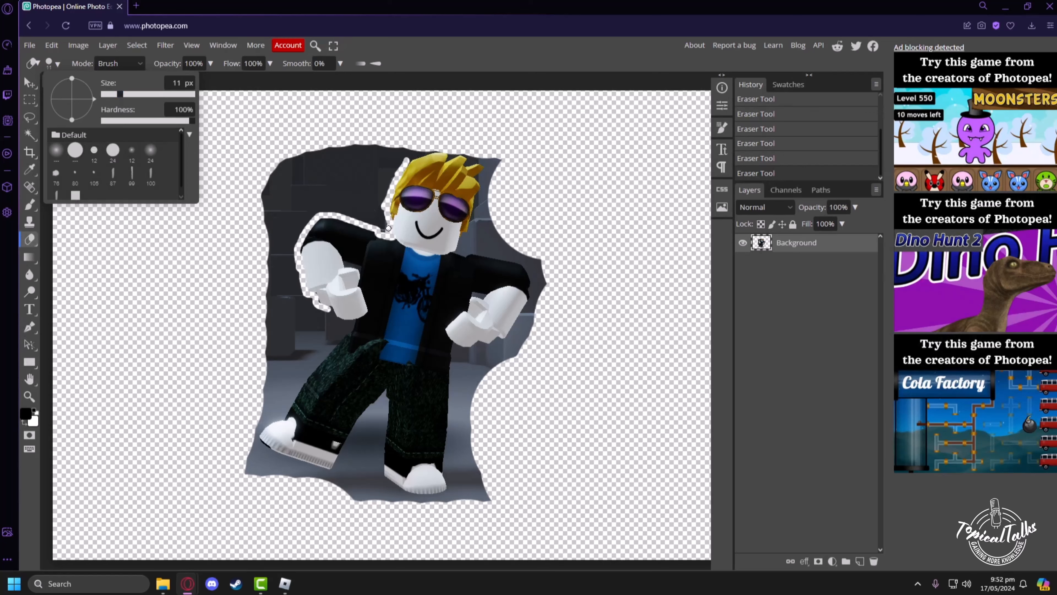
{"action": "left_click", "coordinate": [305, 321]}
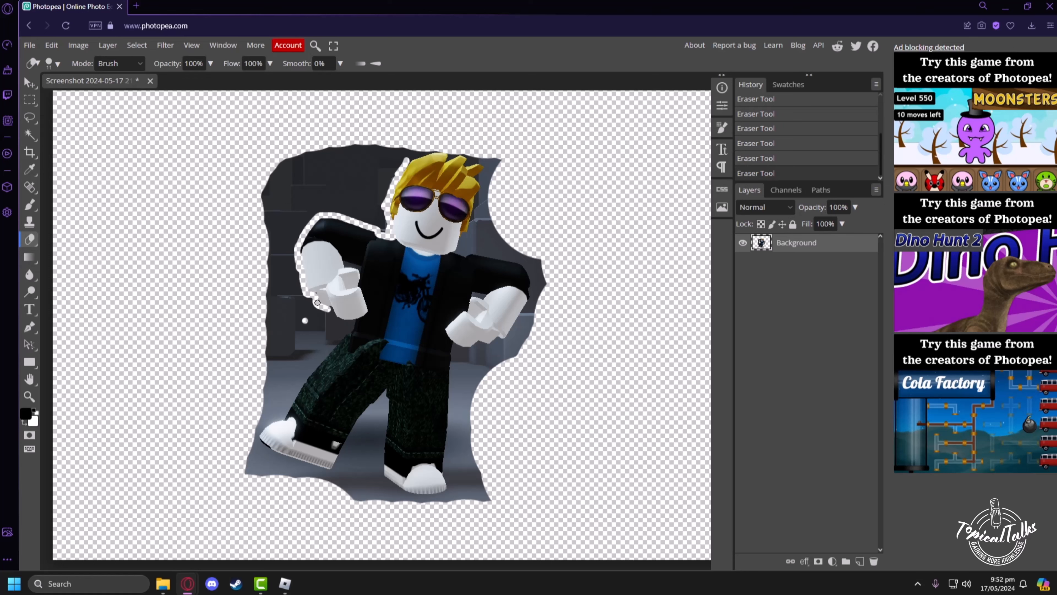
{"action": "left_click_drag", "start_coordinate": [316, 294], "coordinate": [311, 307]}
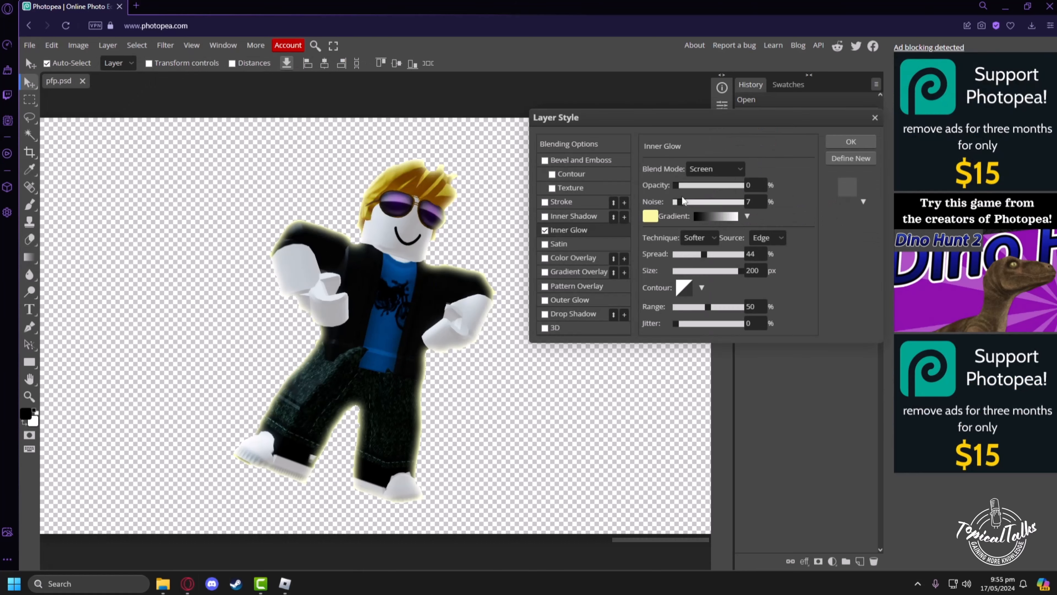
- Lower the Inner Glow opacity to 7% and try a 2 px black outside stroke on the avatar with Inner Glow off
{"action": "left_click_drag", "start_coordinate": [741, 185], "coordinate": [680, 189]}
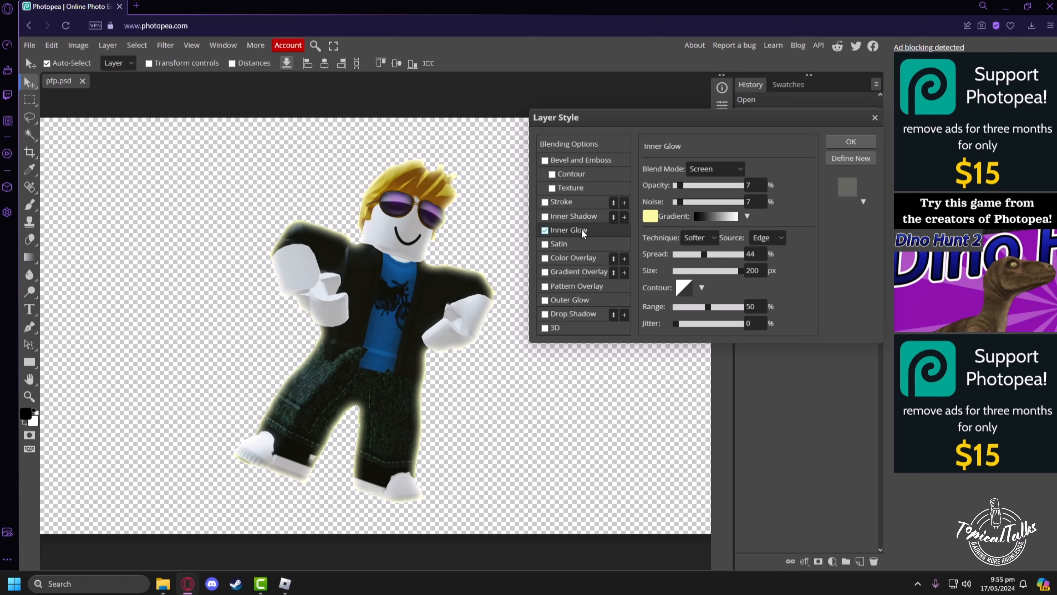
{"action": "left_click", "coordinate": [571, 203]}
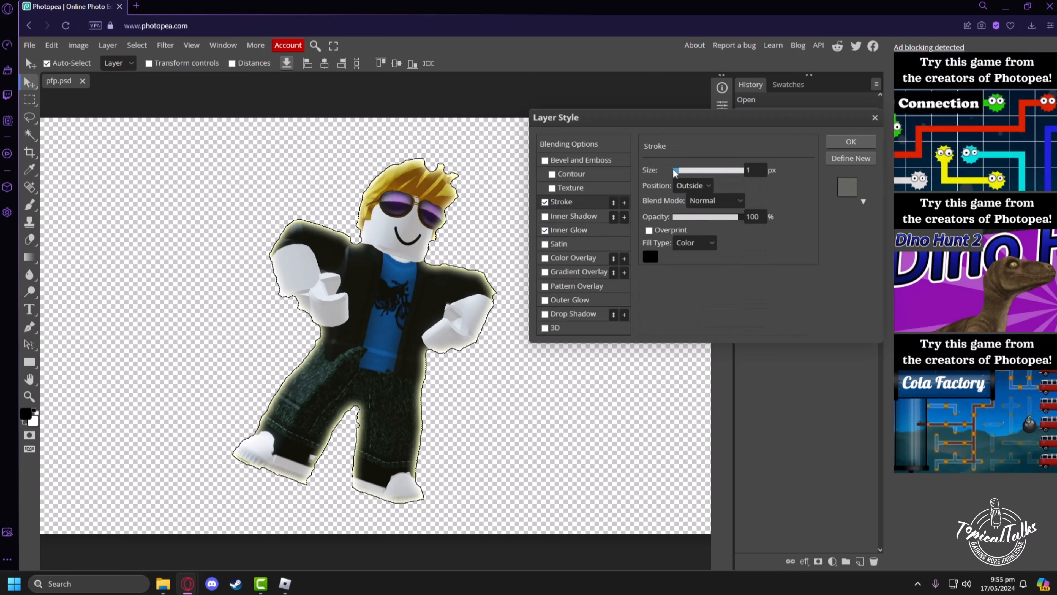
{"action": "left_click_drag", "start_coordinate": [675, 169], "coordinate": [675, 170]}
{"action": "left_click", "coordinate": [545, 230]}
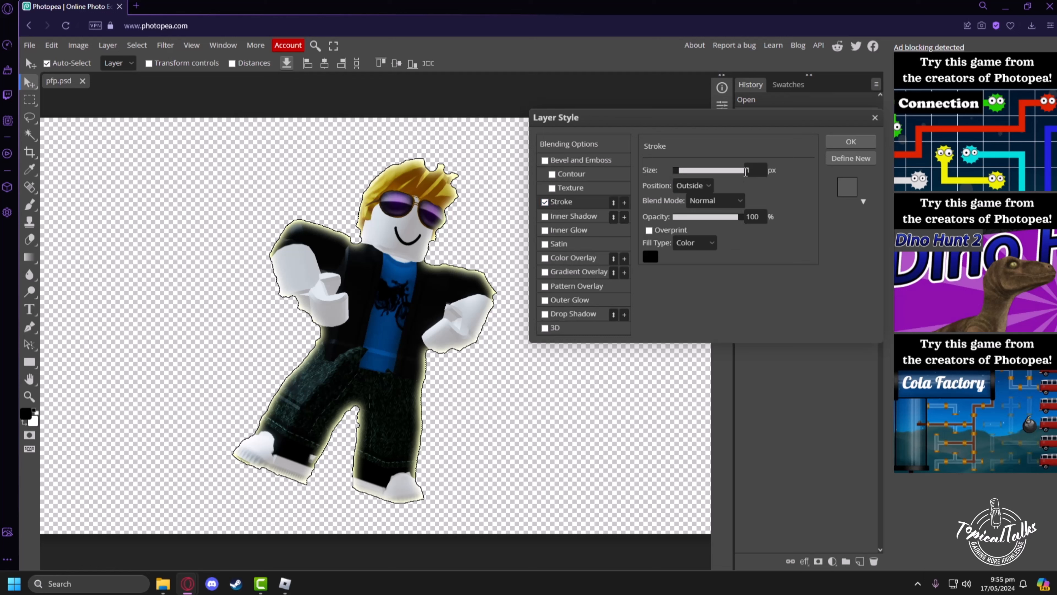
{"action": "left_click", "coordinate": [749, 169]}
{"action": "type", "text": "2"}
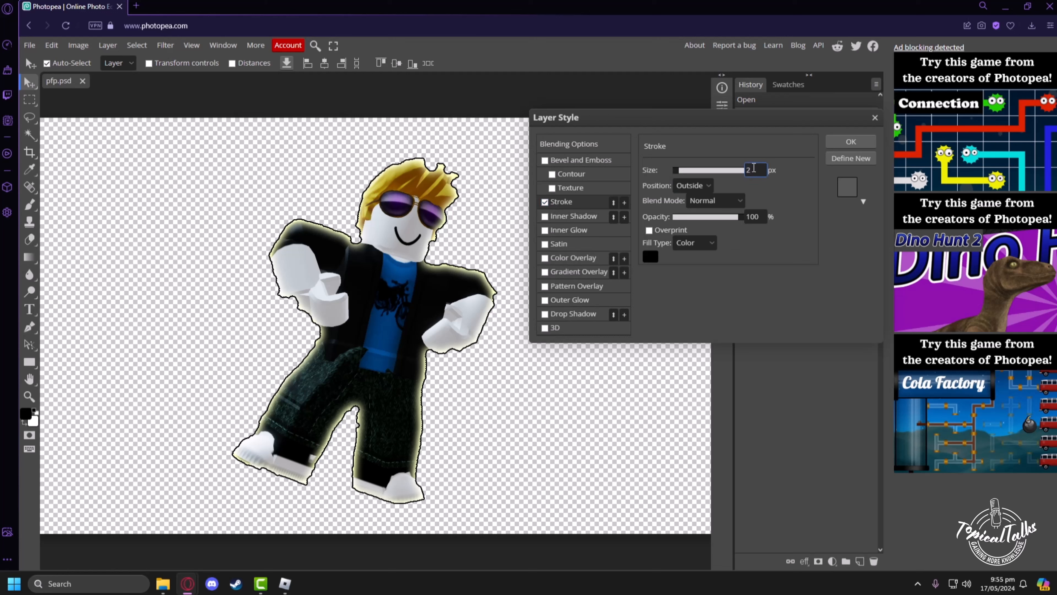
- Enable Inner Glow at 42 px size and 20% opacity, disable the stroke, and apply the layer style
{"action": "left_click", "coordinate": [545, 230]}
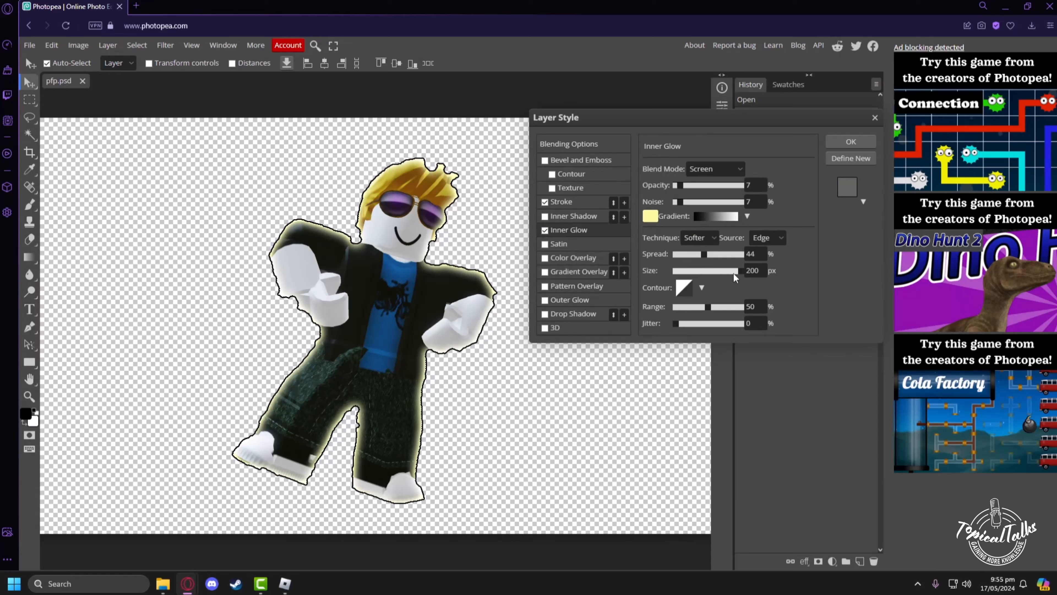
{"action": "left_click_drag", "start_coordinate": [739, 272], "coordinate": [691, 278]}
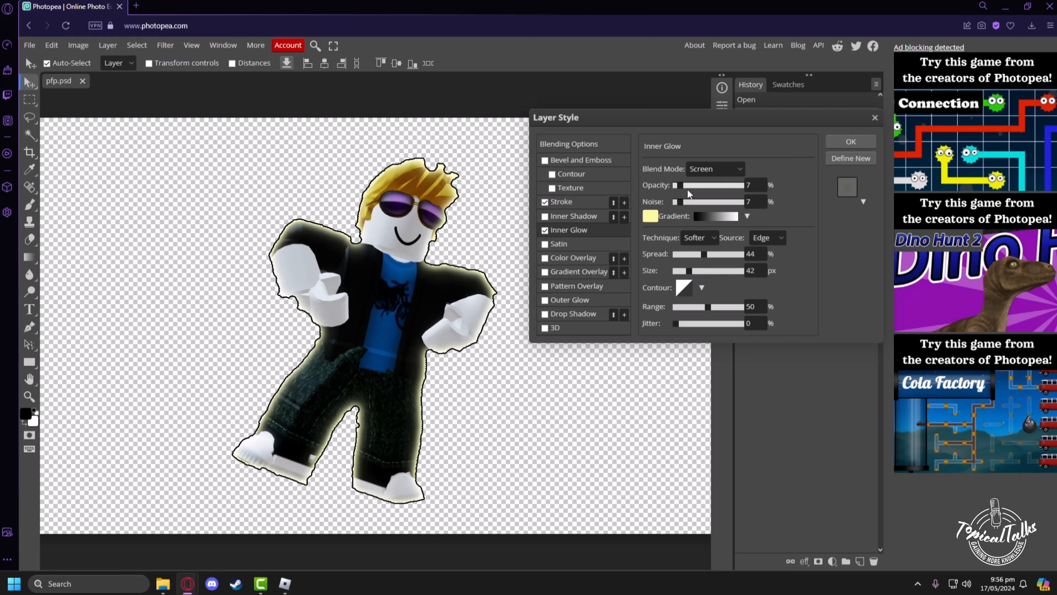
{"action": "left_click_drag", "start_coordinate": [680, 186], "coordinate": [690, 188]}
{"action": "left_click", "coordinate": [545, 202]}
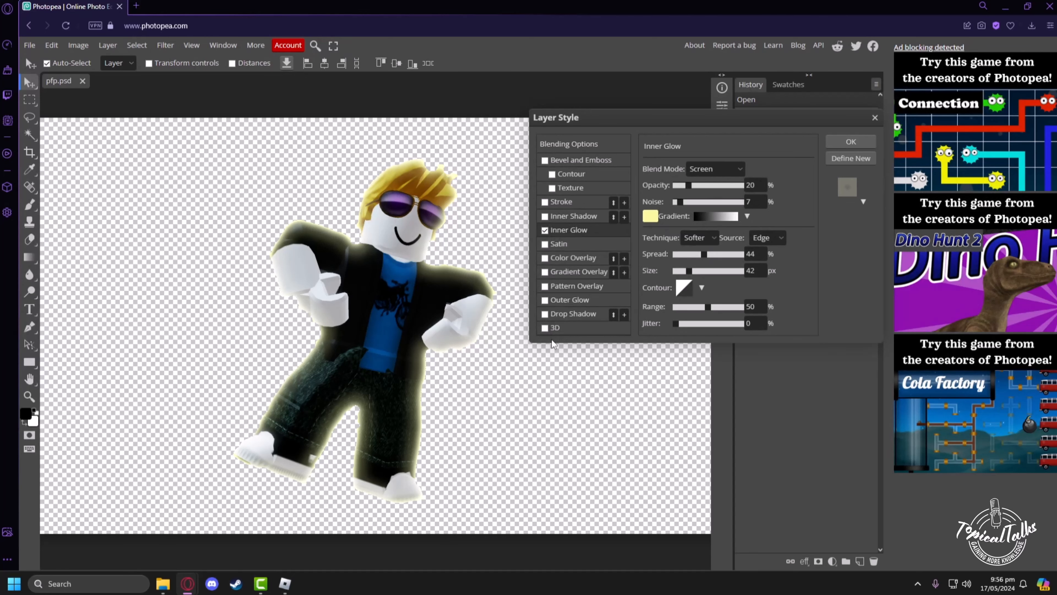
{"action": "left_click", "coordinate": [853, 142]}
- Export the image as a PNG named pfp at 1324 × 750 px and 100% quality
{"action": "left_click", "coordinate": [29, 44]}
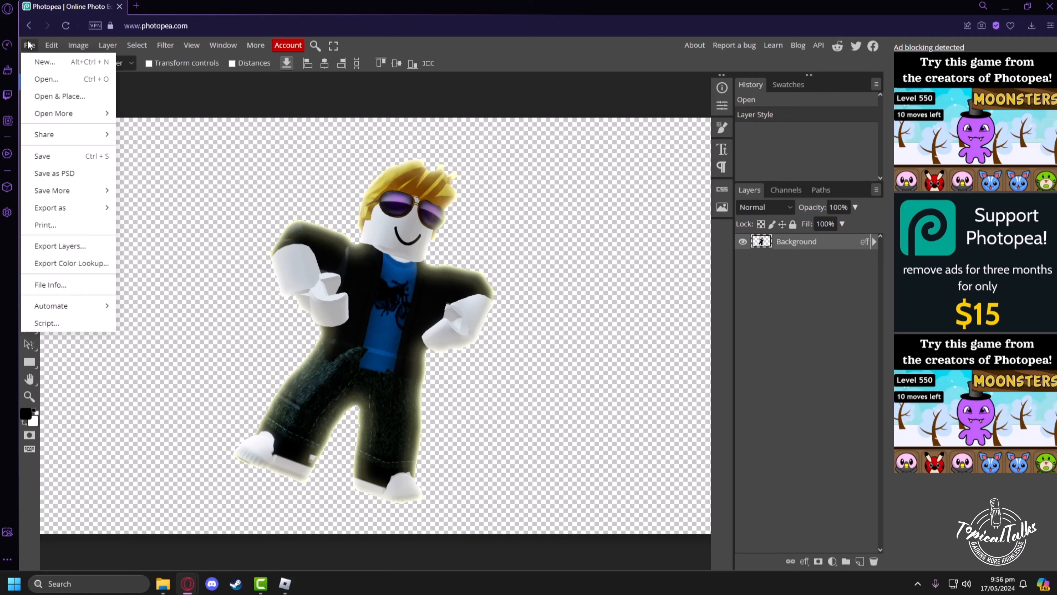
{"action": "mouse_move", "coordinate": [84, 209]}
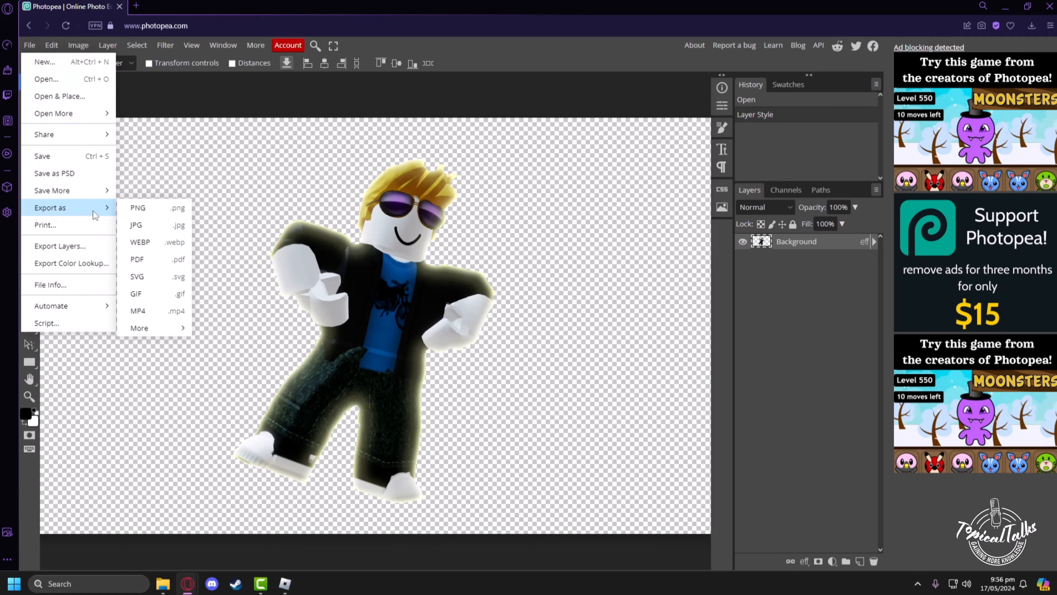
{"action": "left_click", "coordinate": [138, 208]}
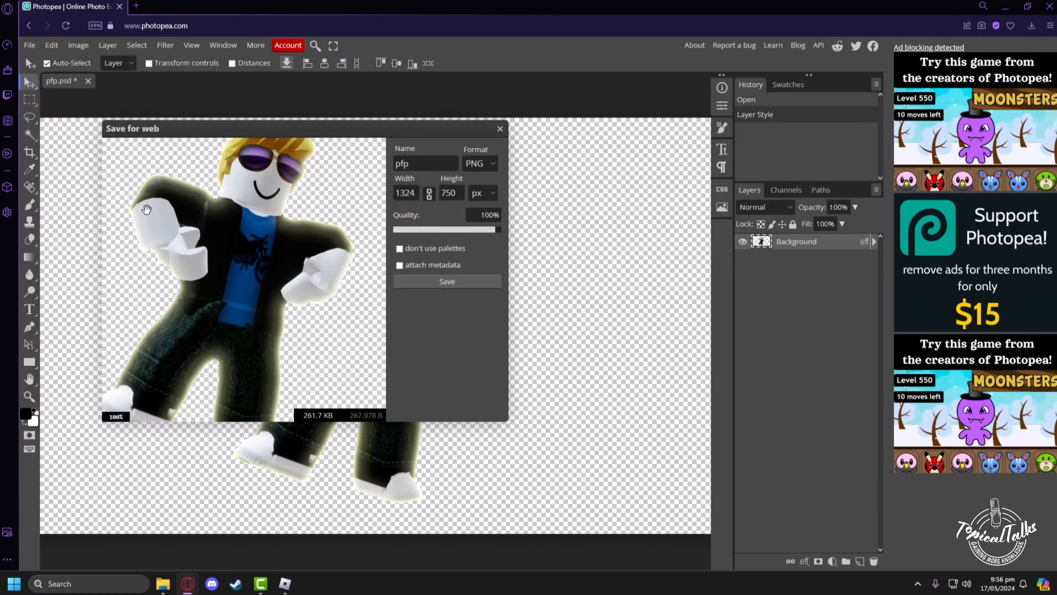
{"action": "scroll", "coordinate": [317, 243], "scroll_direction": "up", "scroll_amount": 3}
{"action": "scroll", "coordinate": [318, 243], "scroll_direction": "down", "scroll_amount": 3}
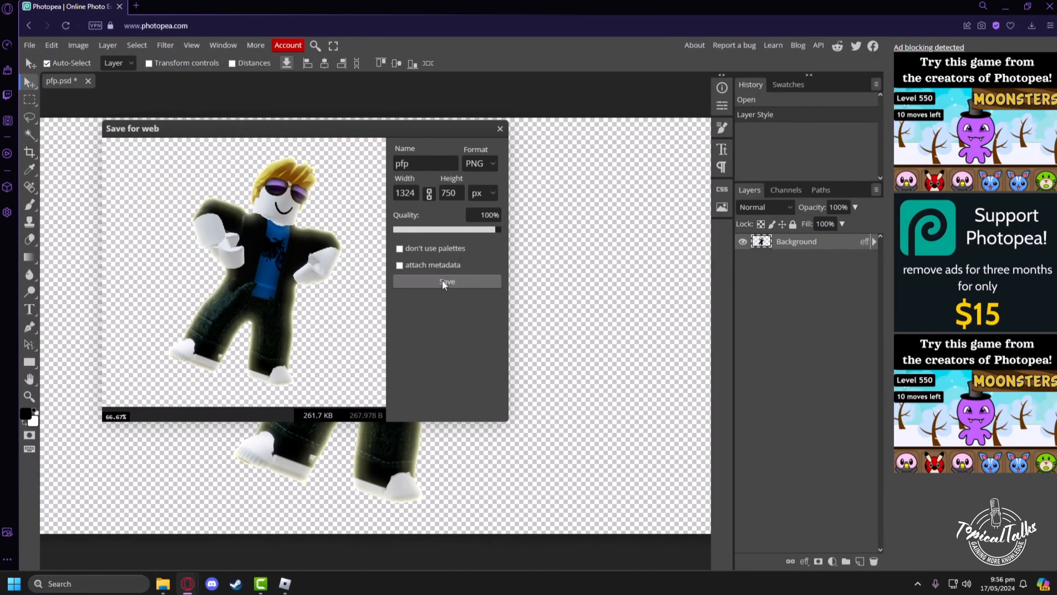
{"action": "left_click", "coordinate": [405, 168]}
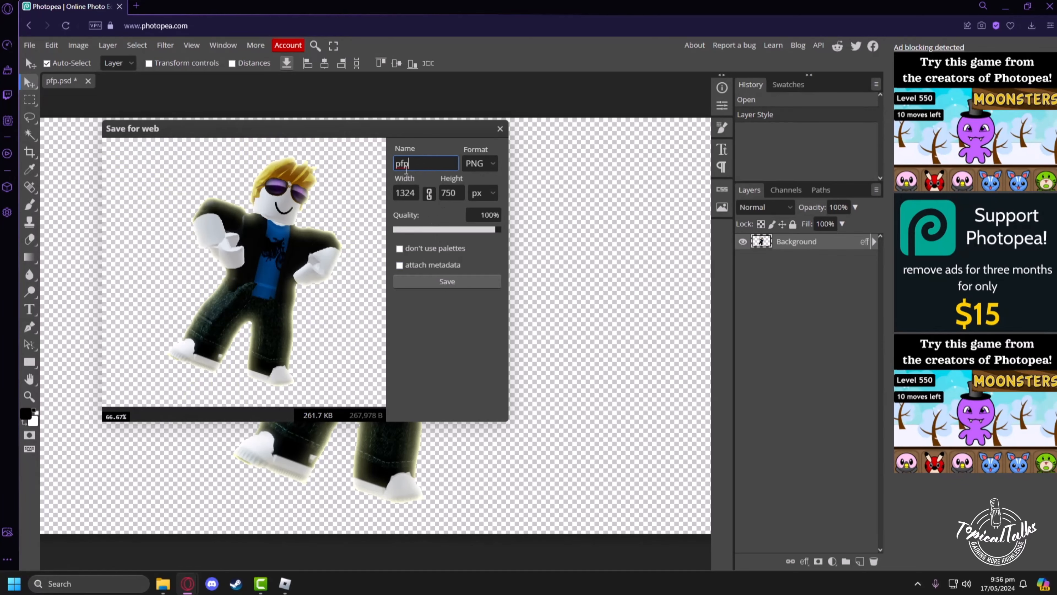
{"action": "left_click", "coordinate": [441, 284]}
{"action": "left_click", "coordinate": [580, 79]}
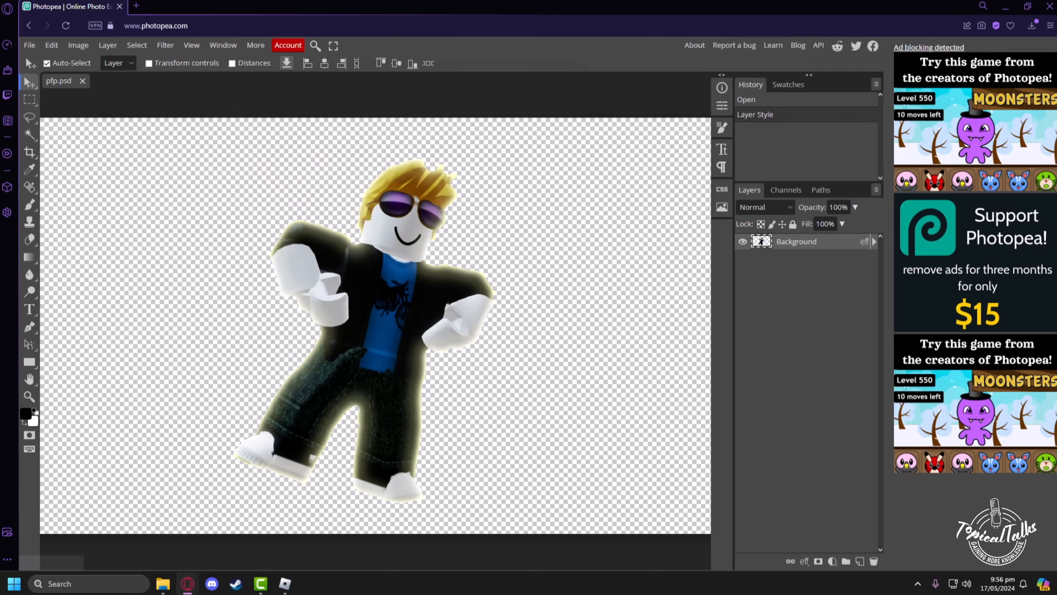
- Show the exported pfp file in the Downloads folder, and return to the browser
{"action": "left_click", "coordinate": [1031, 26]}
{"action": "left_click", "coordinate": [1036, 99]}
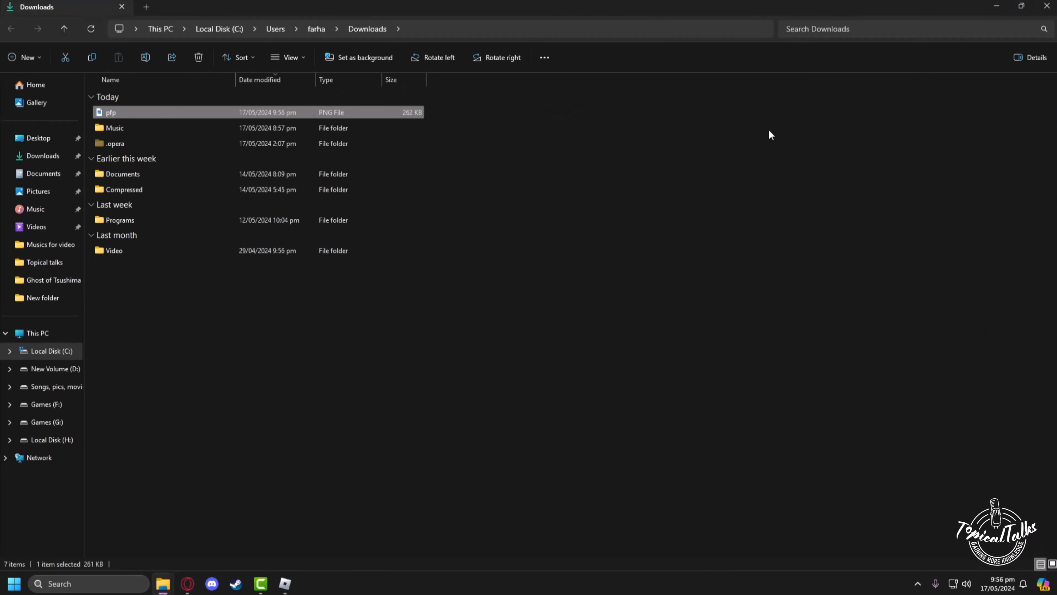
{"action": "left_click", "coordinate": [1022, 6]}
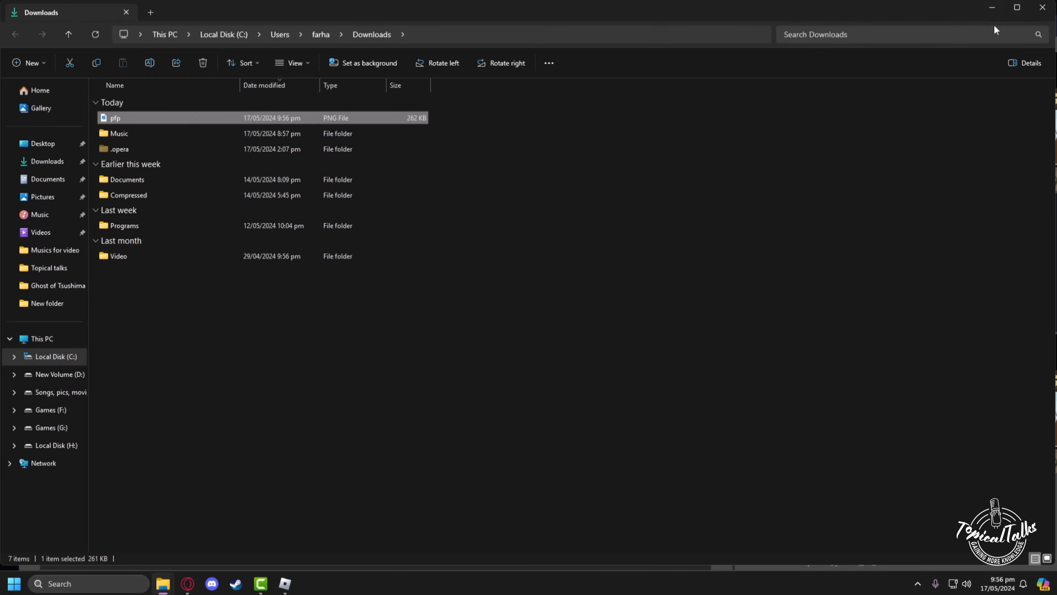
{"action": "left_click_drag", "start_coordinate": [1054, 4], "coordinate": [308, 137]}
{"action": "left_click_drag", "start_coordinate": [192, 148], "coordinate": [813, 115]}
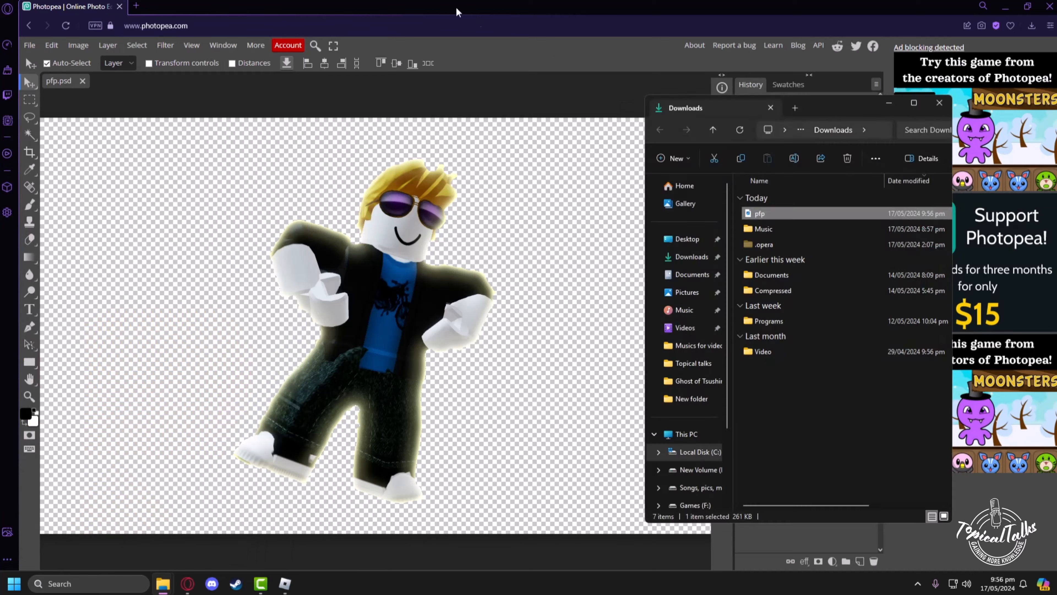
{"action": "left_click", "coordinate": [459, 13]}
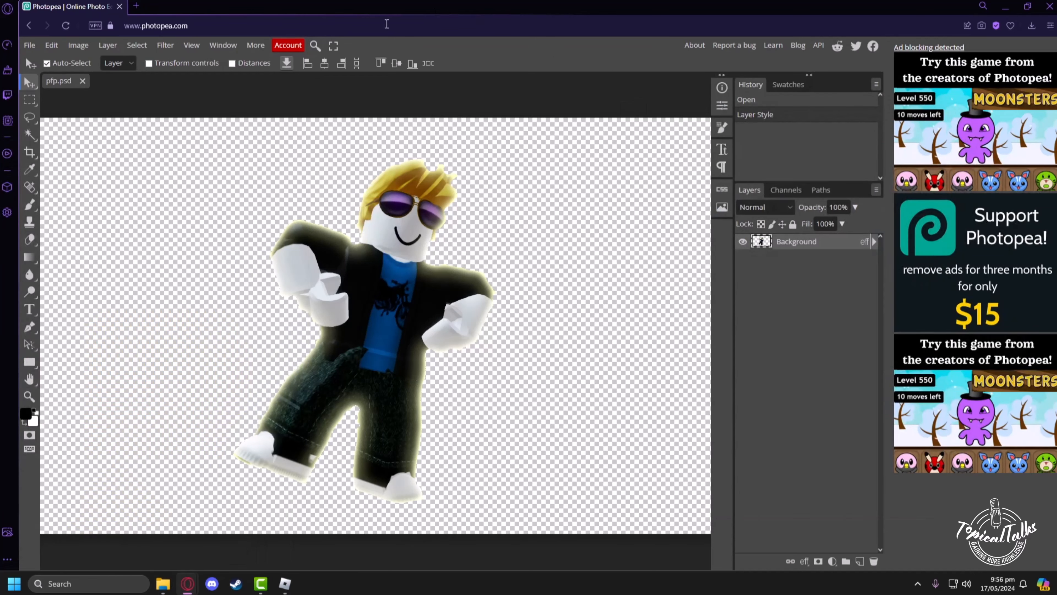
- Search for canva in a new browser tab and open the Canva website
{"action": "left_click", "coordinate": [136, 5]}
{"action": "type", "text": "canva"}
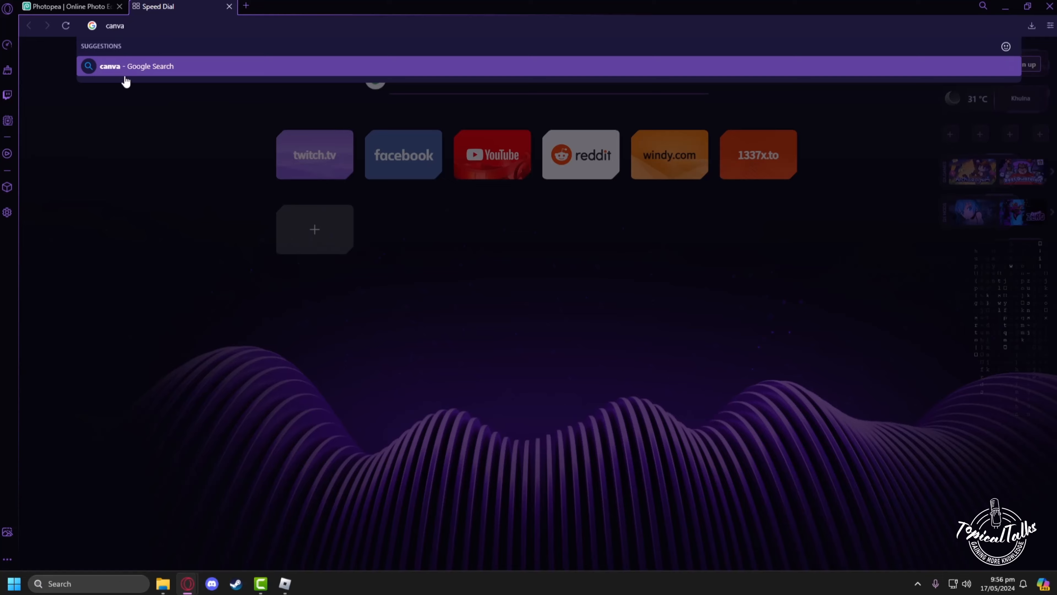
{"action": "left_click", "coordinate": [125, 75]}
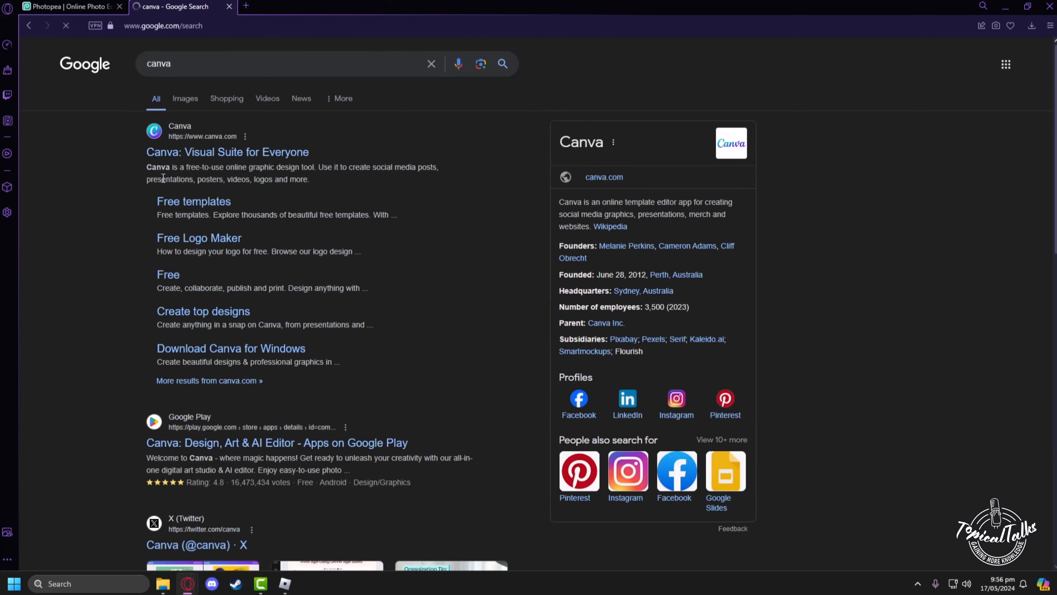
{"action": "left_click", "coordinate": [188, 158]}
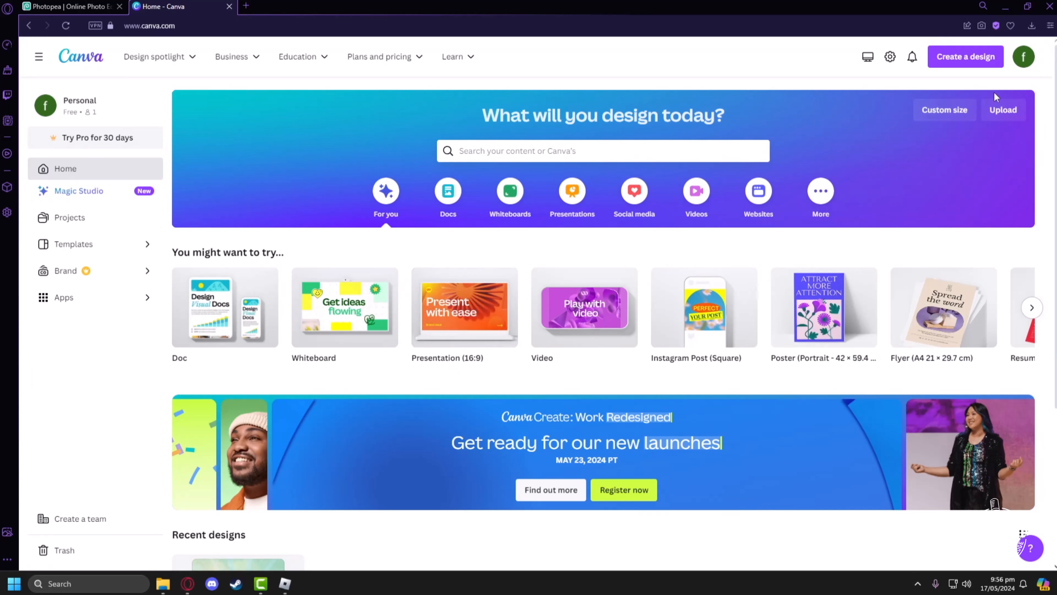
- Start a new Canva design by importing the pfp PNG from the Downloads folder
{"action": "left_click", "coordinate": [962, 57]}
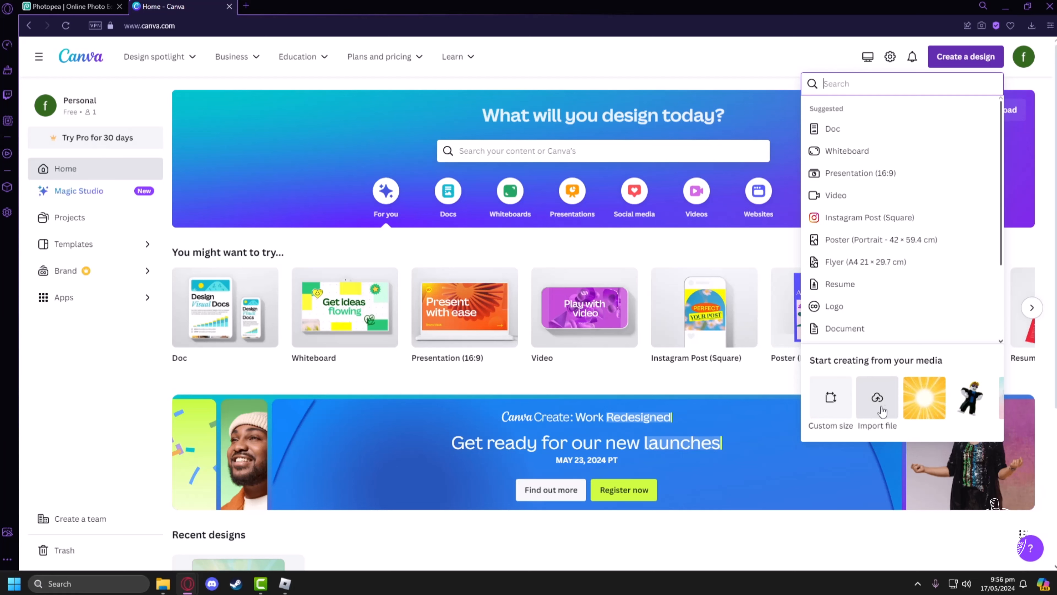
{"action": "left_click", "coordinate": [878, 399]}
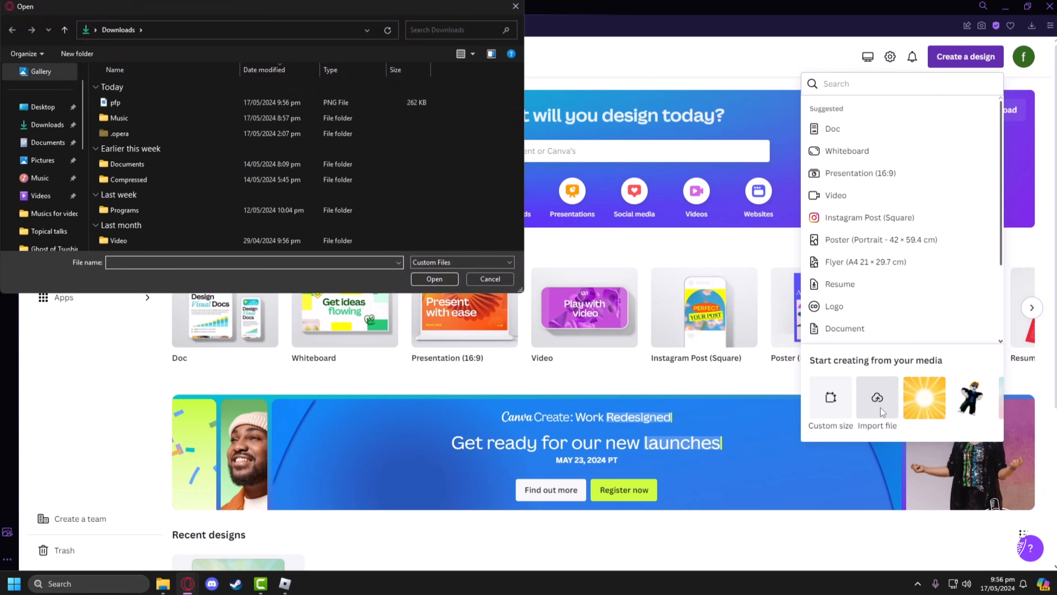
{"action": "left_click", "coordinate": [118, 102]}
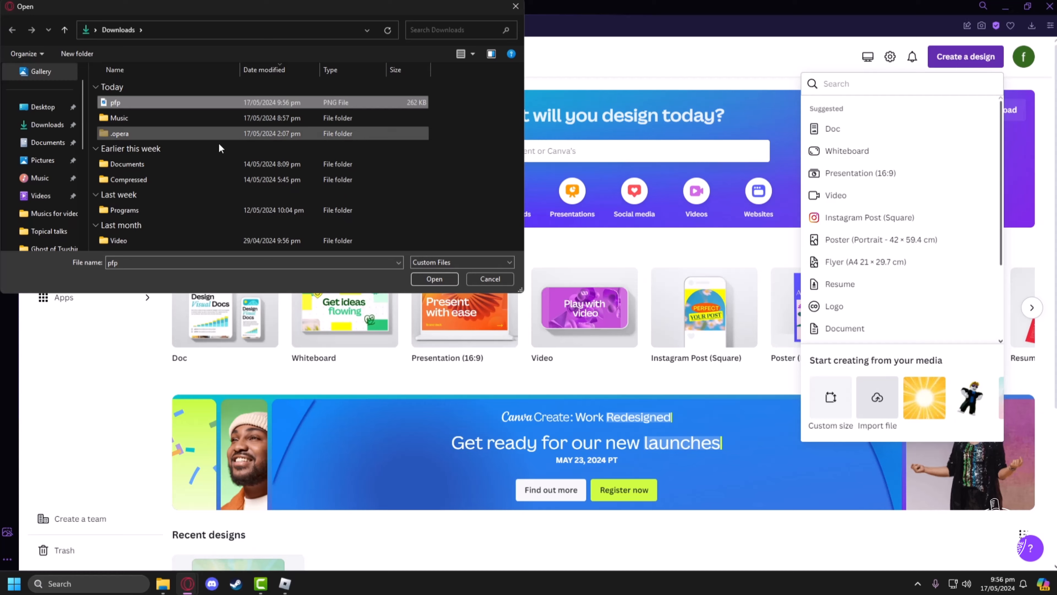
{"action": "left_click", "coordinate": [437, 278]}
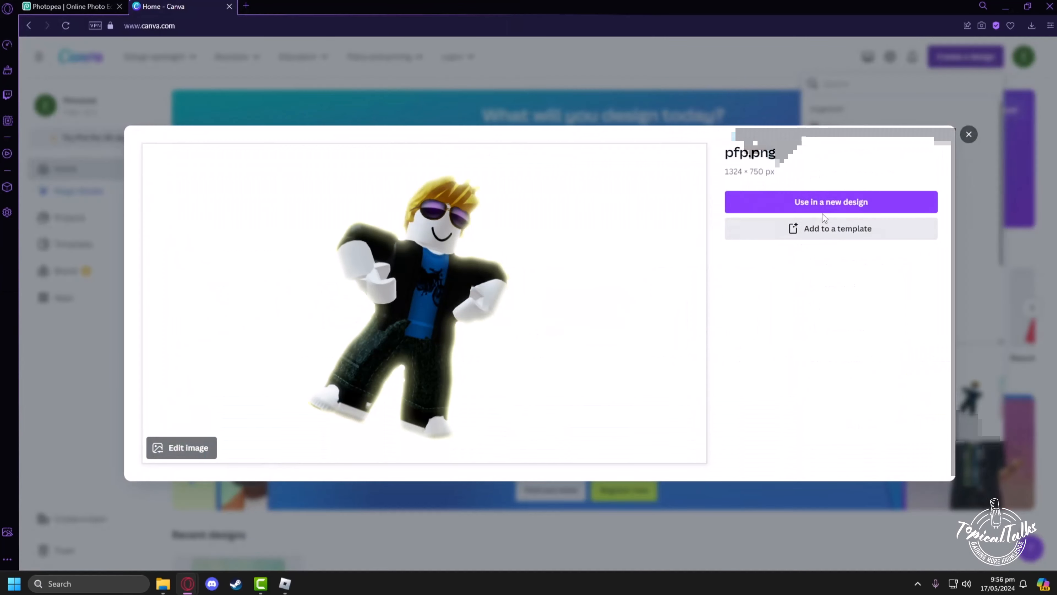
- Use pfp.png in a new custom-size design of 1000 × 1000 px
{"action": "left_click", "coordinate": [839, 204]}
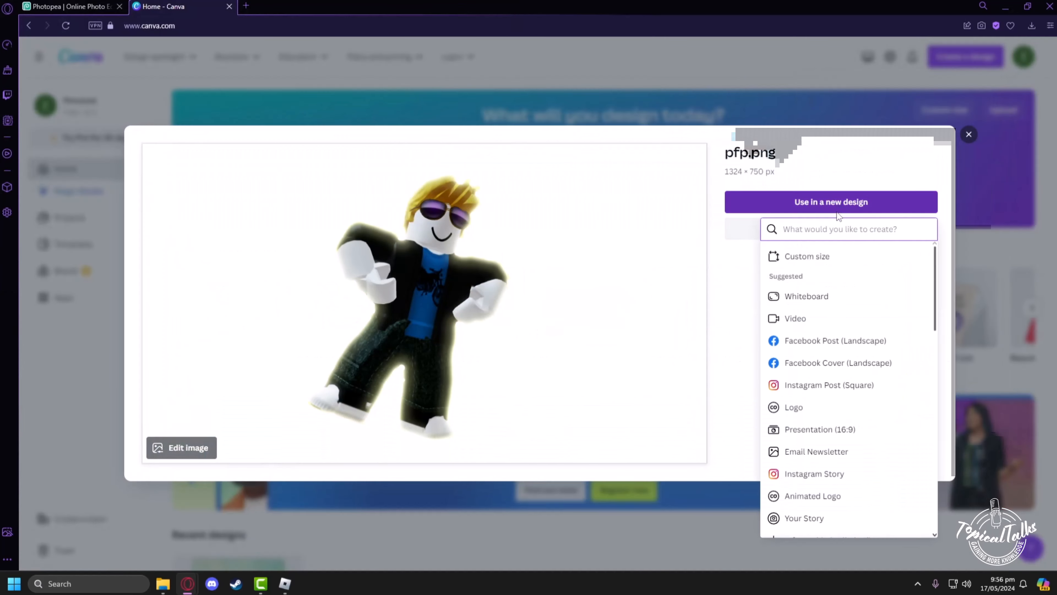
{"action": "left_click", "coordinate": [812, 257]}
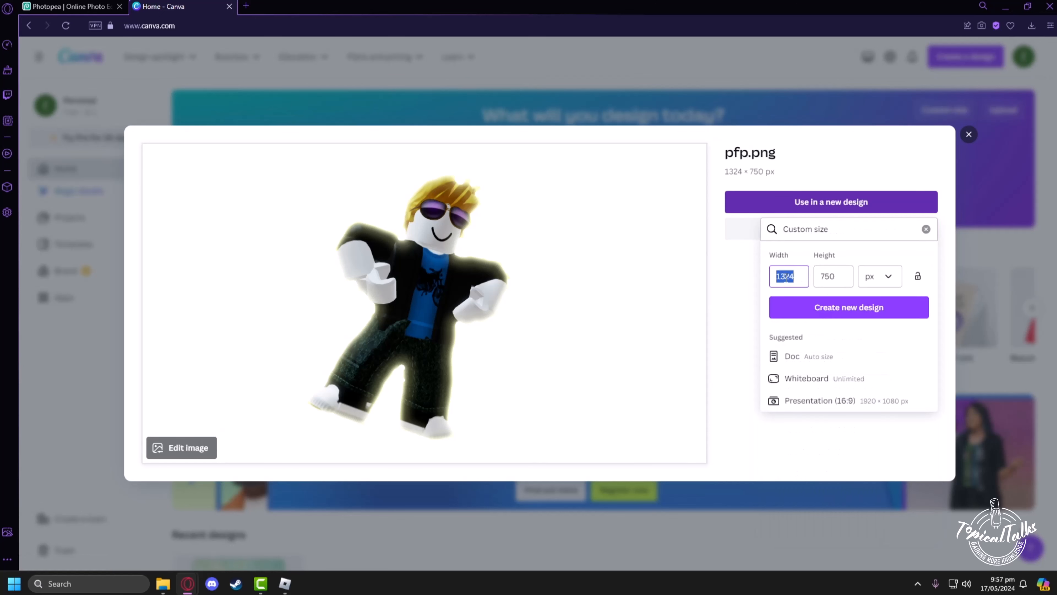
{"action": "key", "text": "BackSpace"}
{"action": "type", "text": "1000"}
{"action": "left_click", "coordinate": [831, 276]}
{"action": "key", "text": "BackSpace"}
{"action": "key", "text": "BackSpace"}
{"action": "key", "text": "BackSpace"}
{"action": "type", "text": "1"}
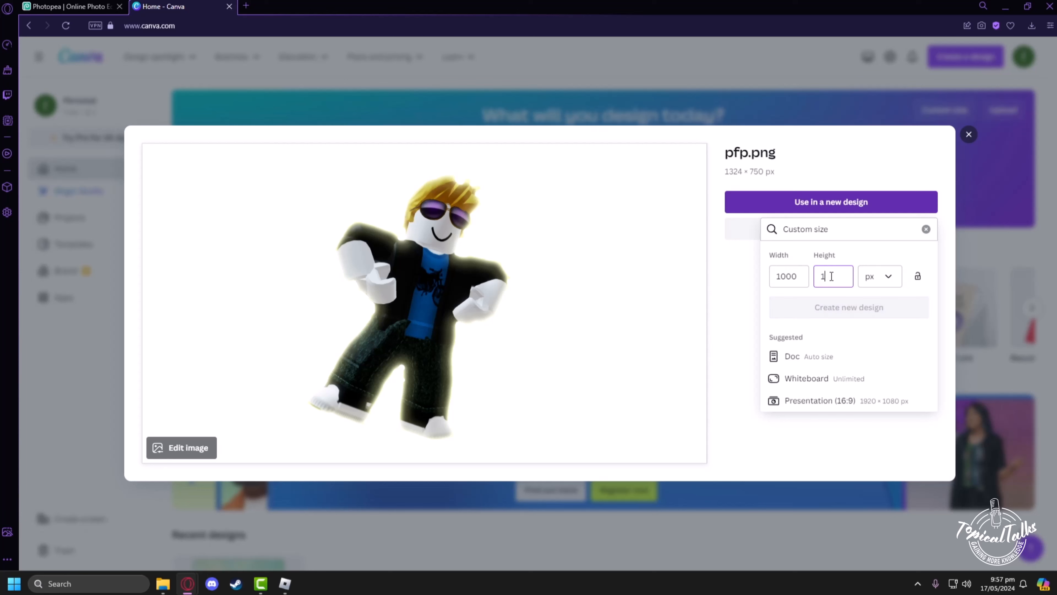
{"action": "type", "text": "000"}
{"action": "left_click", "coordinate": [838, 307]}
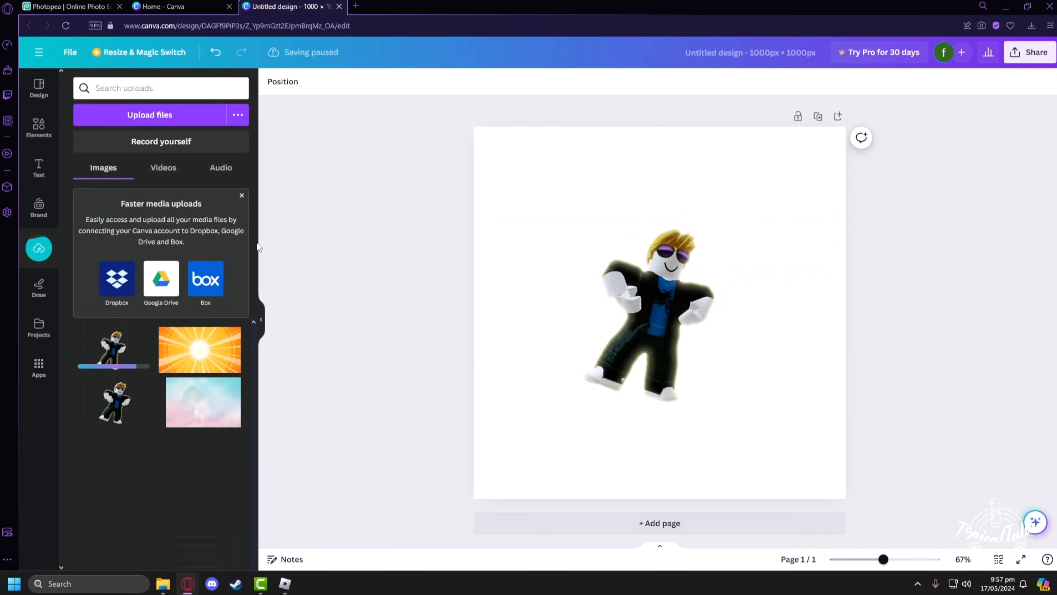
- Dismiss the faster media uploads notice, add the pastel cloud image to the page, and place the uploaded avatar over it
{"action": "left_click", "coordinate": [241, 196]}
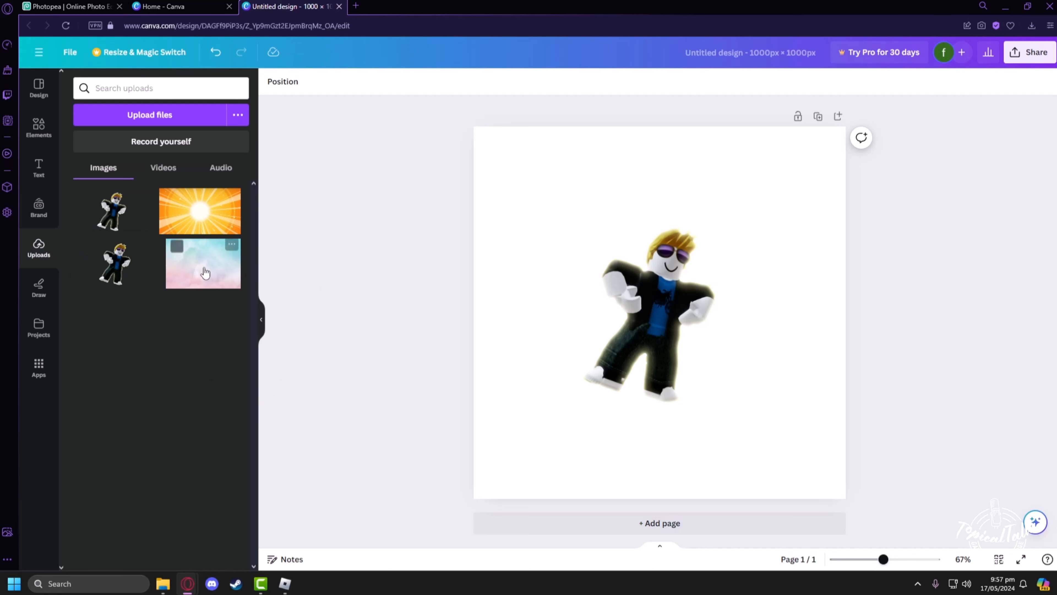
{"action": "left_click_drag", "start_coordinate": [202, 281], "coordinate": [678, 313]}
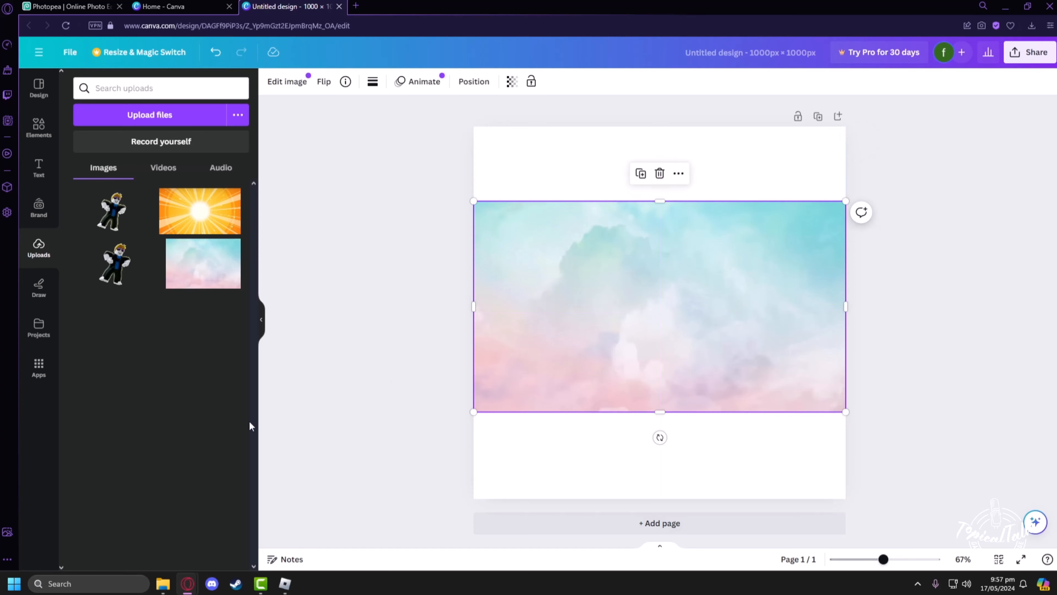
{"action": "left_click", "coordinate": [126, 220]}
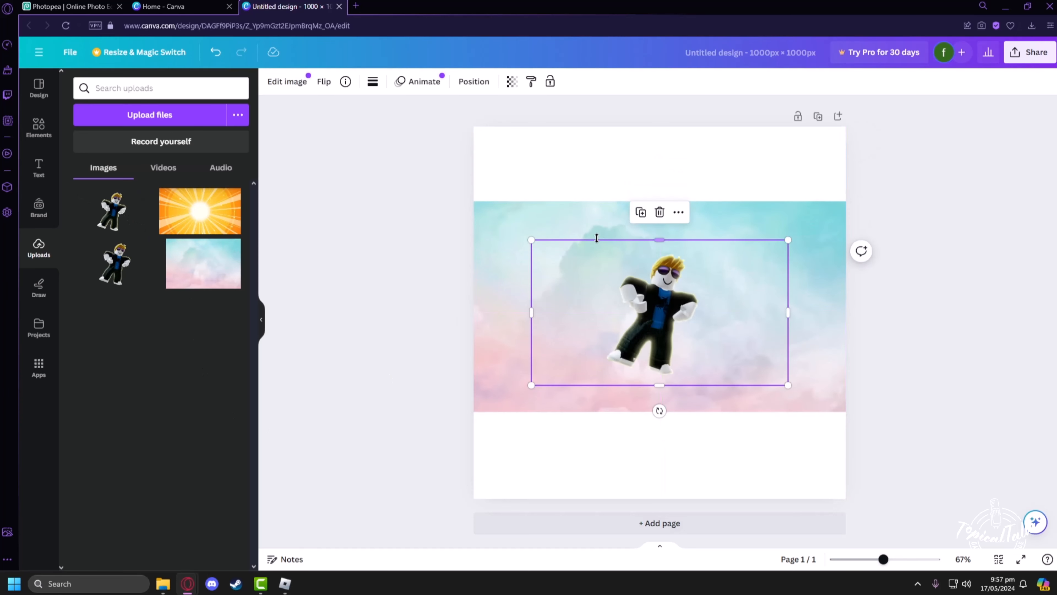
- Move the pastel cloud image to the page's upper edge and extend it downward to fill the whole page
{"action": "left_click_drag", "start_coordinate": [589, 227], "coordinate": [568, 168]}
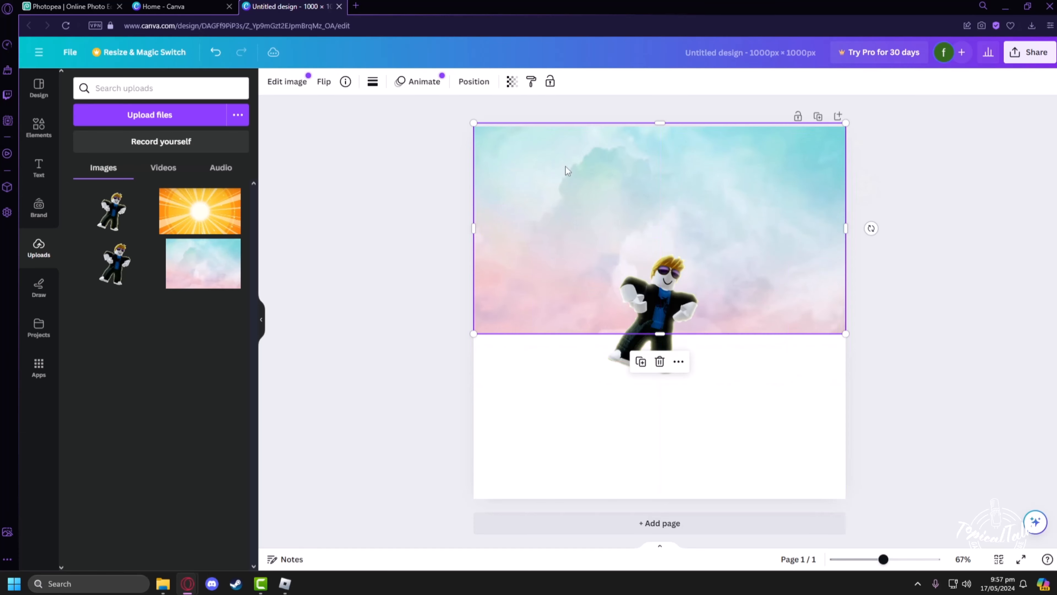
{"action": "left_click", "coordinate": [735, 302]}
{"action": "left_click", "coordinate": [822, 306]}
{"action": "left_click_drag", "start_coordinate": [660, 333], "coordinate": [660, 537]}
{"action": "left_click", "coordinate": [665, 328]}
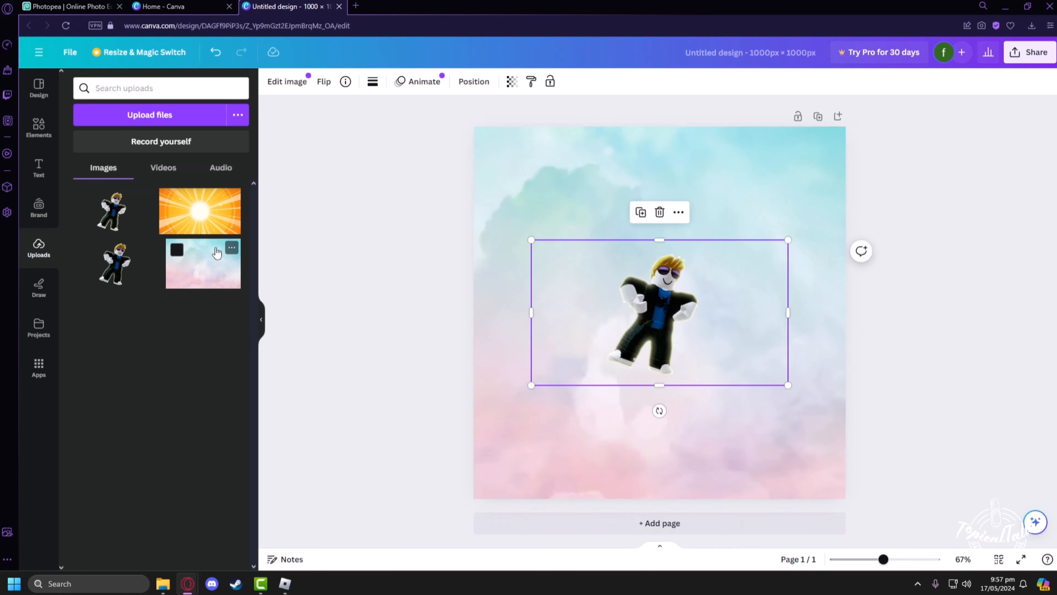
- Add the uploaded orange sunburst image to the page
{"action": "left_click", "coordinate": [200, 210]}
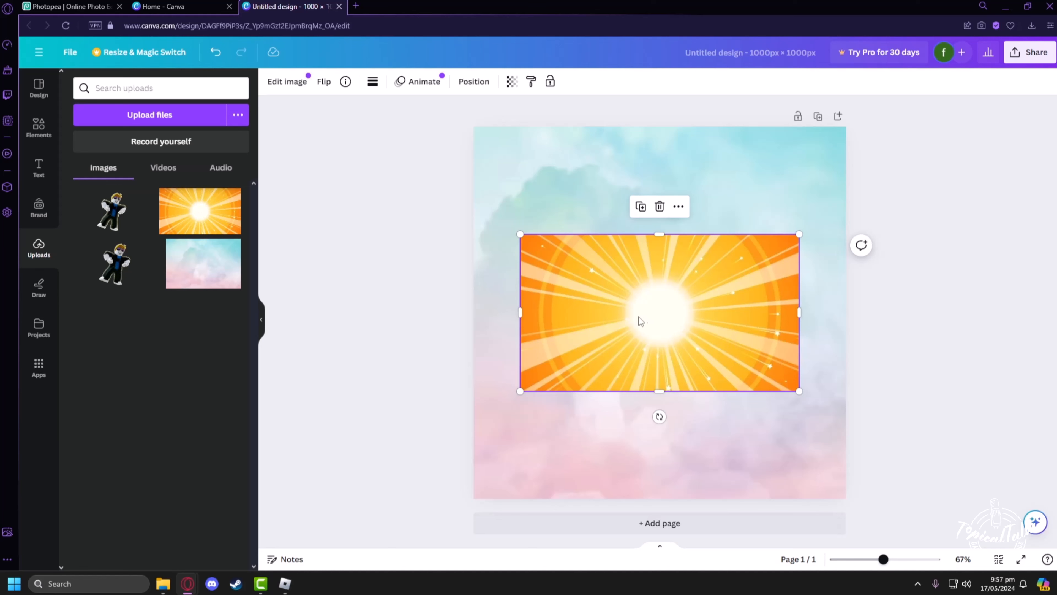
- Search the web for "yellow rays background" in a new browser tab and preview the first Adobe Stock image with its save options
{"action": "left_click", "coordinate": [356, 7]}
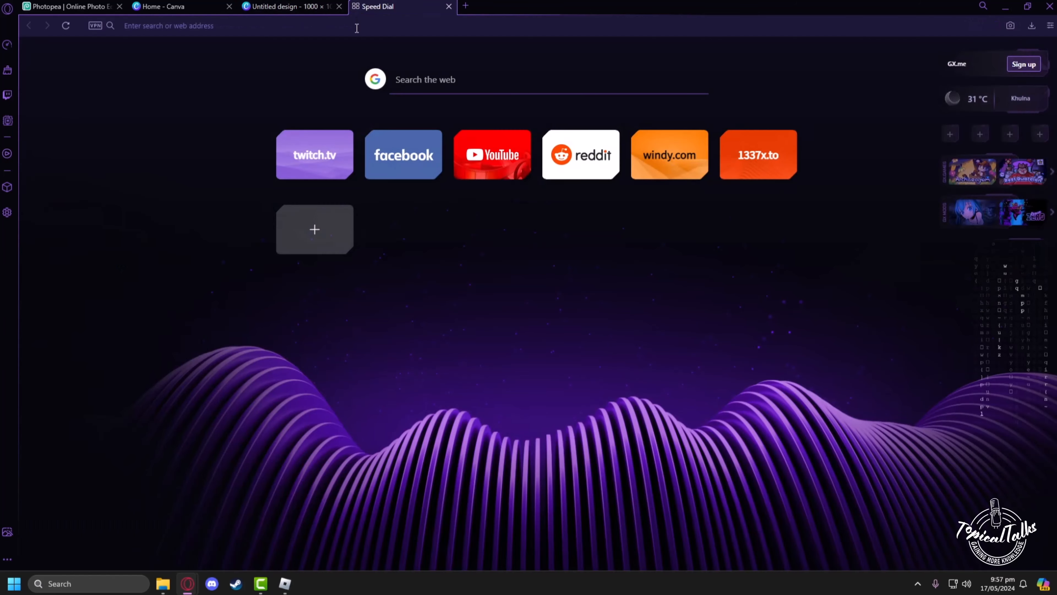
{"action": "type", "text": "oyel"}
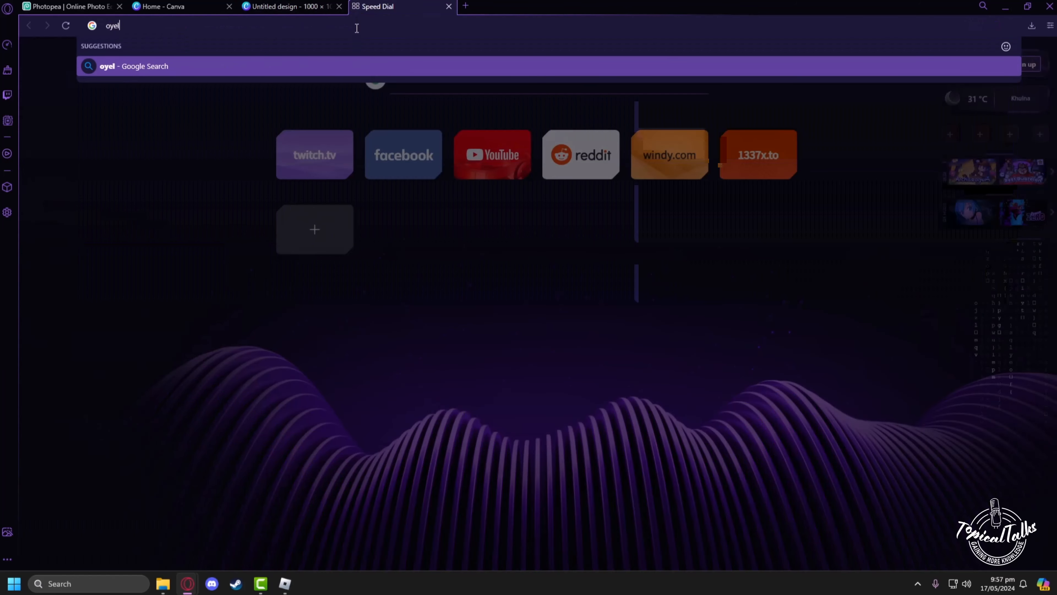
{"action": "key", "text": "BackSpace"}
{"action": "key", "text": "BackSpace"}
{"action": "key", "text": "BackSpace"}
{"action": "key", "text": "BackSpace"}
{"action": "type", "text": "yellow"}
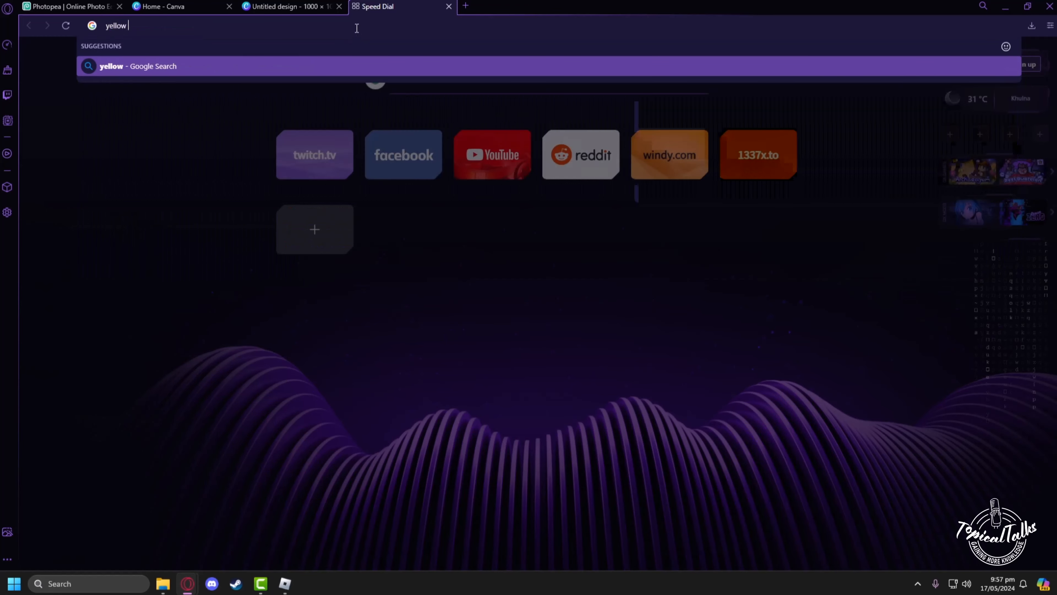
{"action": "type", "text": " rays ba"}
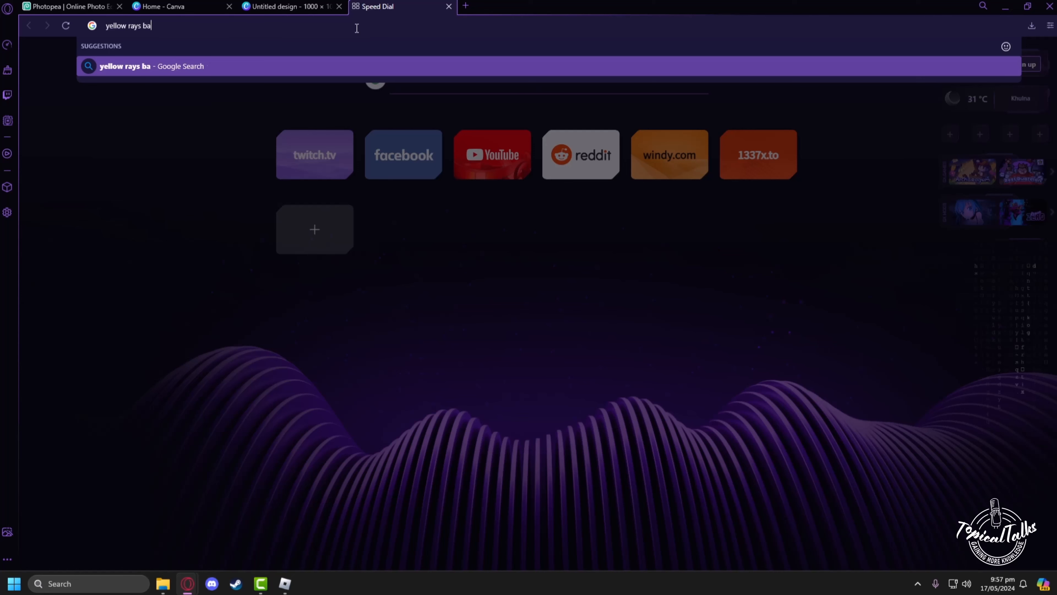
{"action": "type", "text": "ckground"}
{"action": "key", "text": "Return"}
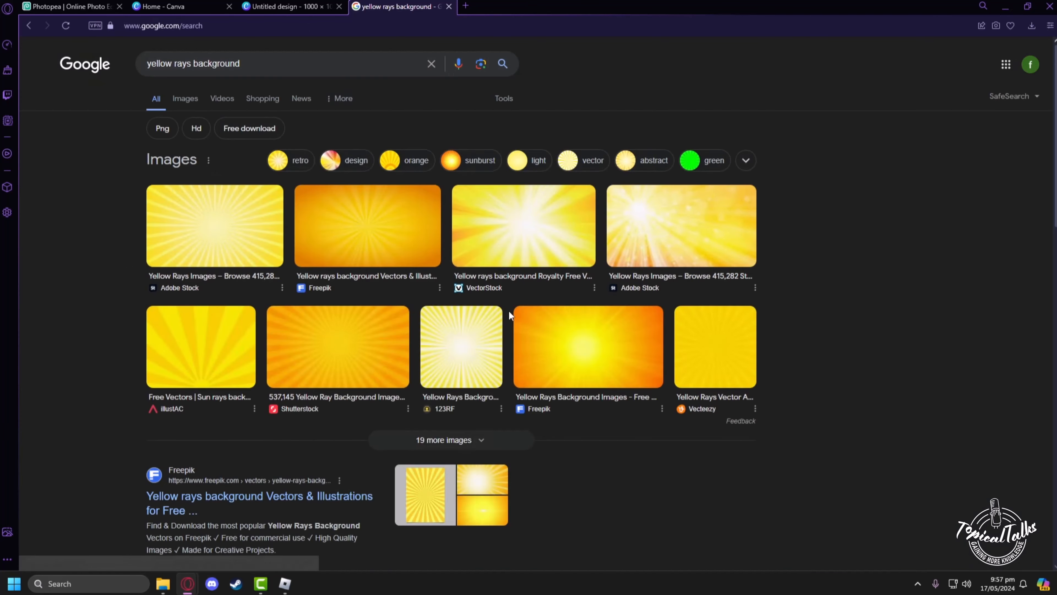
{"action": "left_click", "coordinate": [203, 241]}
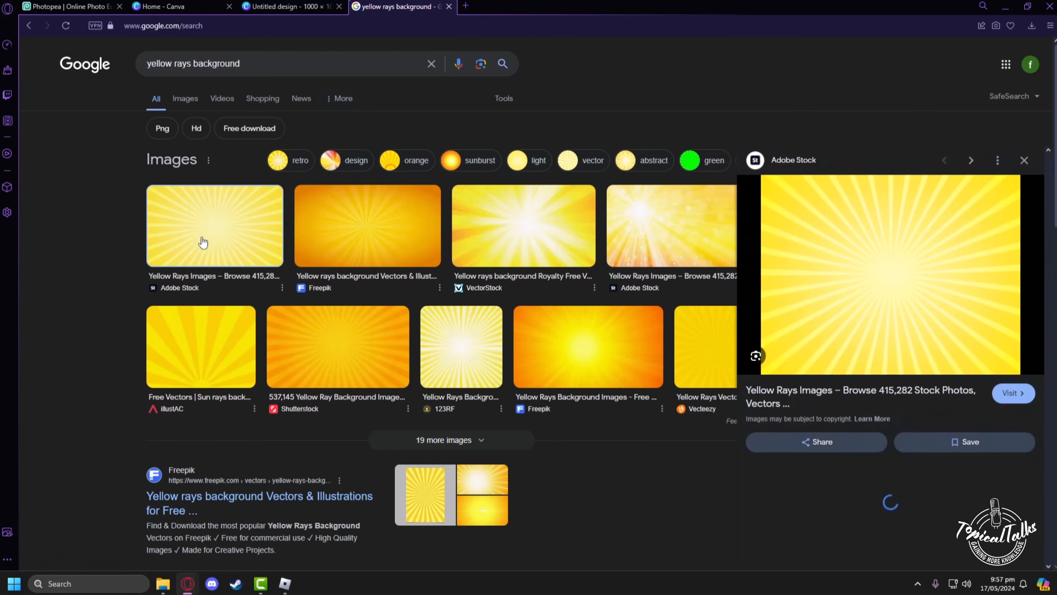
{"action": "right_click", "coordinate": [868, 247]}
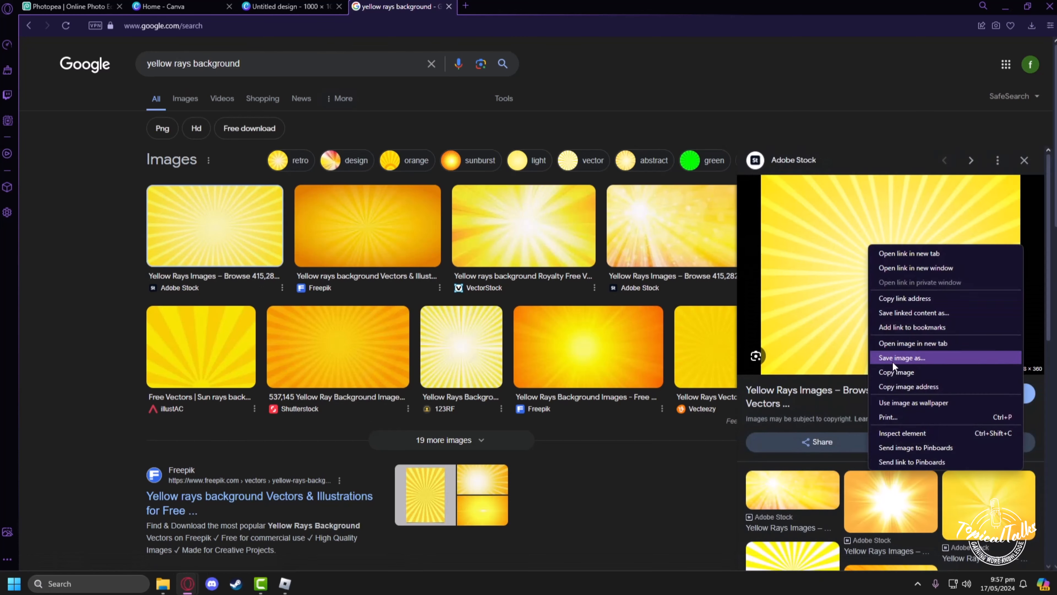
- Return to the Canva design, enlarge the sunburst image beyond the page on all sides, and centre its glow on the page
{"action": "left_click", "coordinate": [277, 5]}
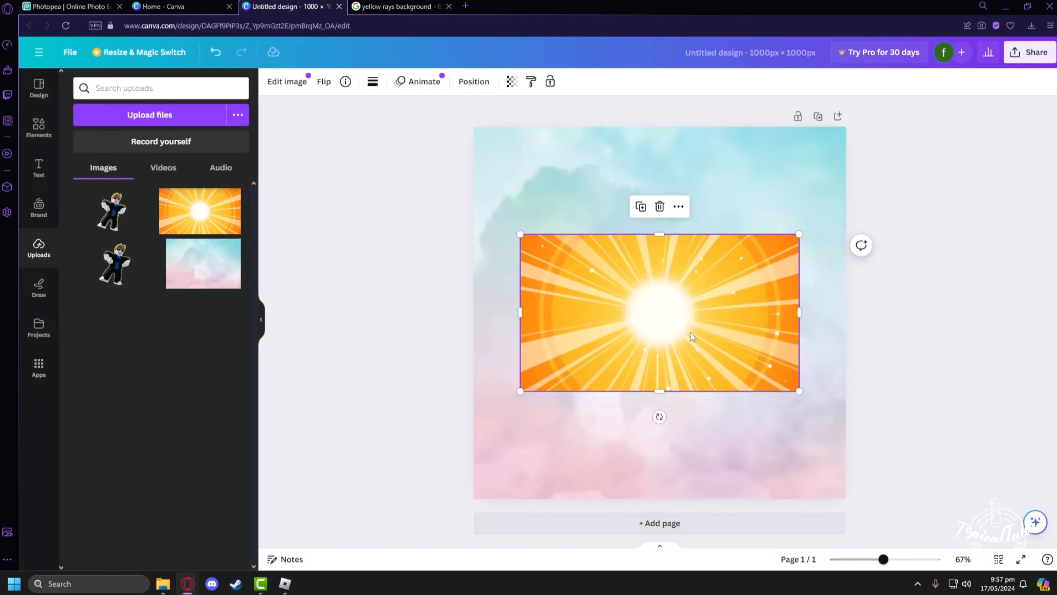
{"action": "left_click_drag", "start_coordinate": [522, 392], "coordinate": [395, 461]}
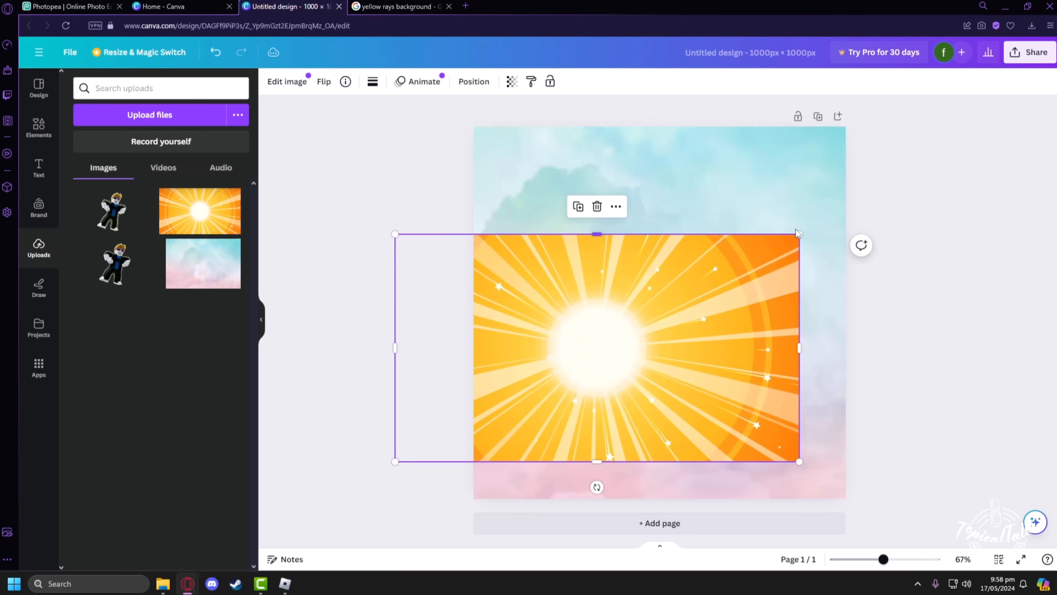
{"action": "left_click_drag", "start_coordinate": [799, 233], "coordinate": [938, 153]}
{"action": "left_click_drag", "start_coordinate": [700, 295], "coordinate": [673, 350]}
{"action": "left_click_drag", "start_coordinate": [660, 194], "coordinate": [660, 104]}
{"action": "left_click_drag", "start_coordinate": [674, 272], "coordinate": [677, 287]}
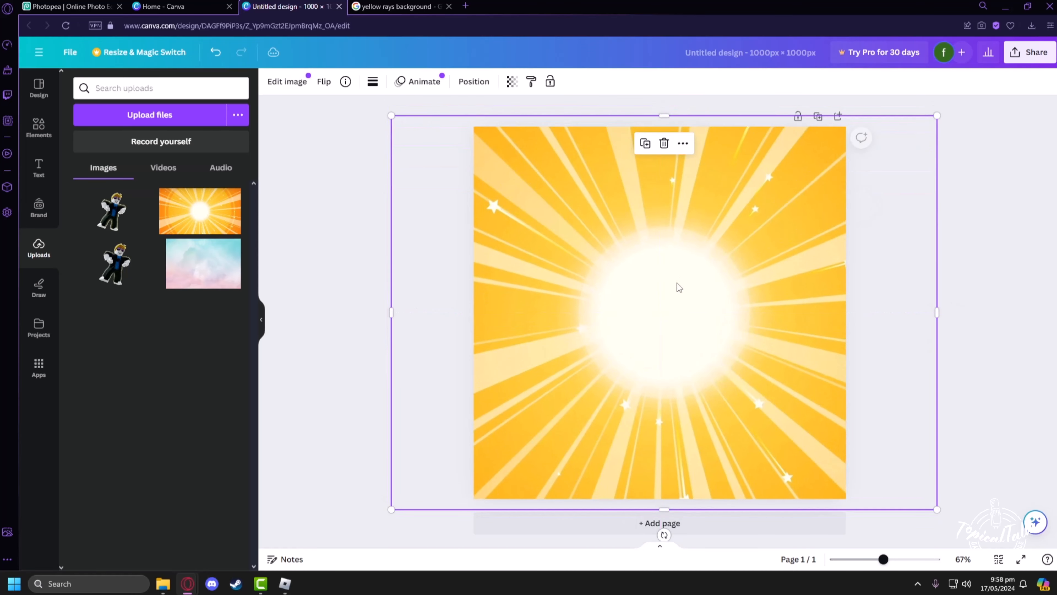
- Show the design's layer list and make the sunburst layer semi-transparent so the avatar shows through
{"action": "left_click", "coordinate": [261, 319]}
{"action": "left_click", "coordinate": [113, 110]}
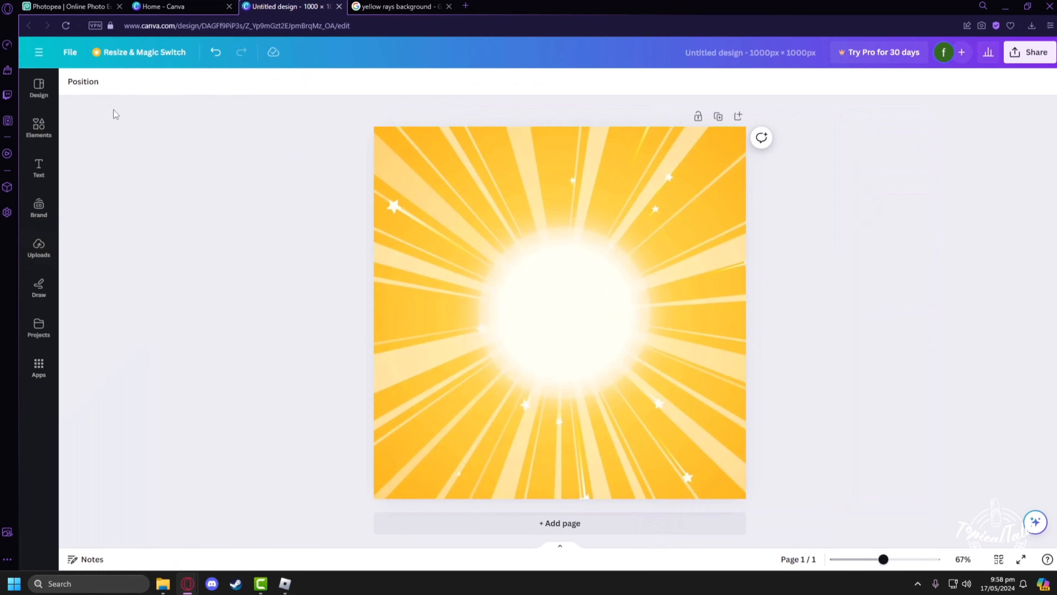
{"action": "left_click", "coordinate": [88, 82]}
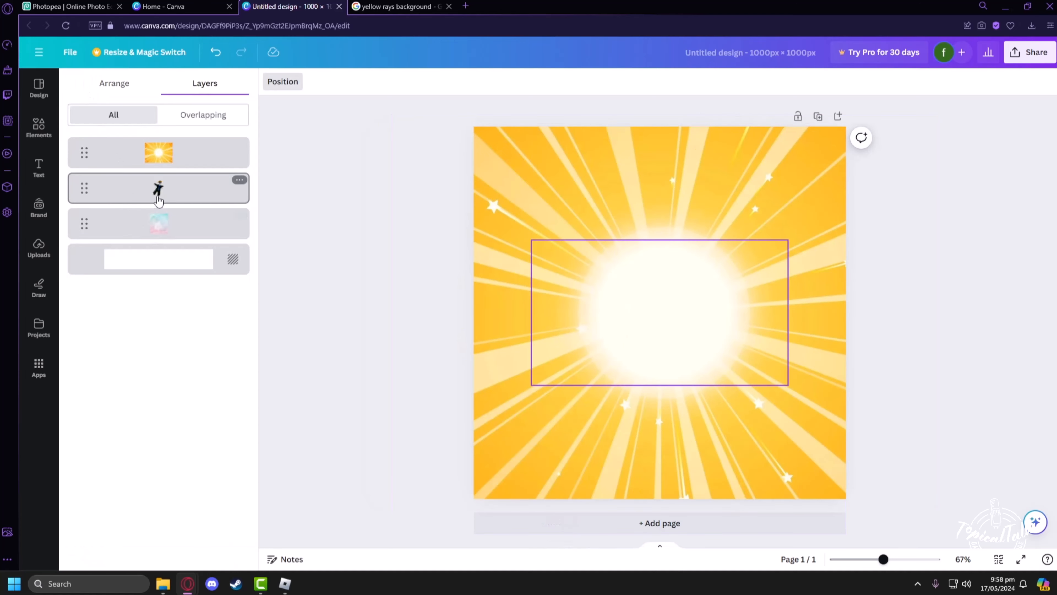
{"action": "left_click", "coordinate": [239, 142]}
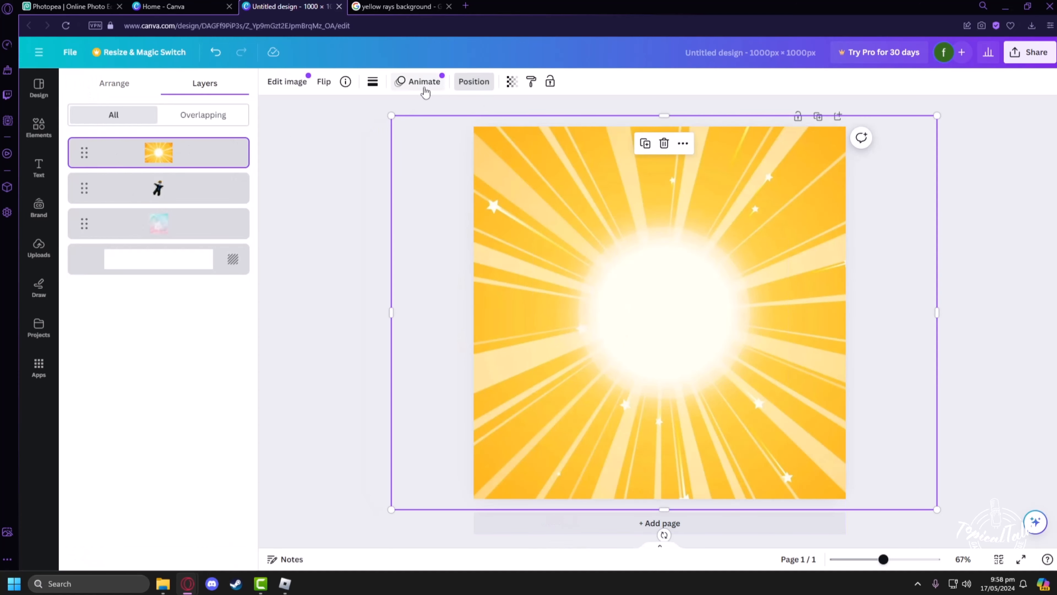
{"action": "left_click", "coordinate": [511, 82]}
{"action": "left_click_drag", "start_coordinate": [481, 129], "coordinate": [441, 155]}
- Enlarge the avatar layer beneath the sunburst and reposition it over the bright centre of the rays
{"action": "left_click", "coordinate": [214, 200]}
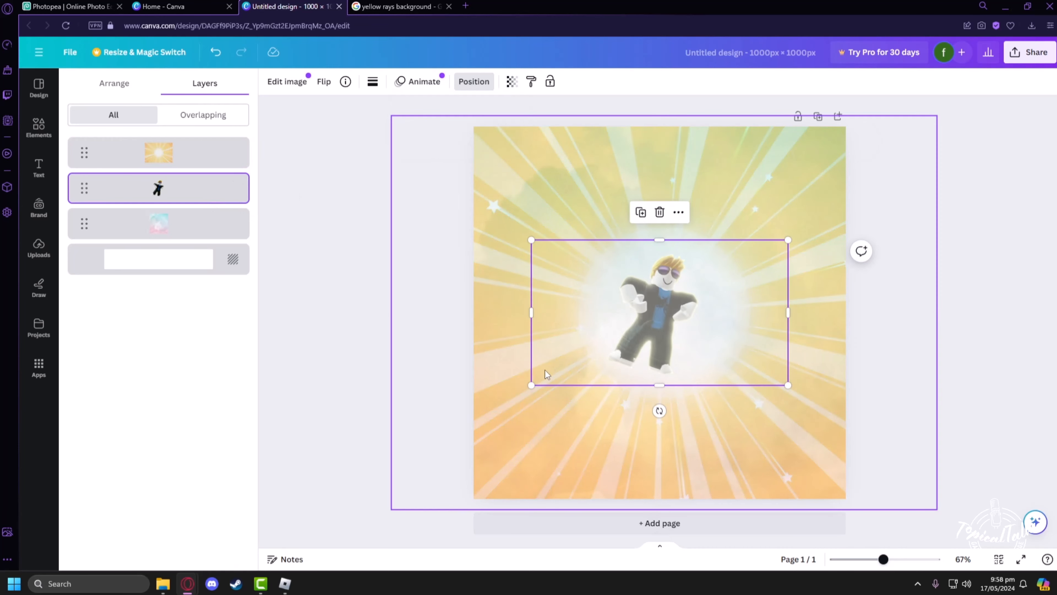
{"action": "left_click_drag", "start_coordinate": [531, 385], "coordinate": [448, 431]}
{"action": "left_click_drag", "start_coordinate": [788, 240], "coordinate": [870, 193]}
{"action": "left_click", "coordinate": [513, 82]}
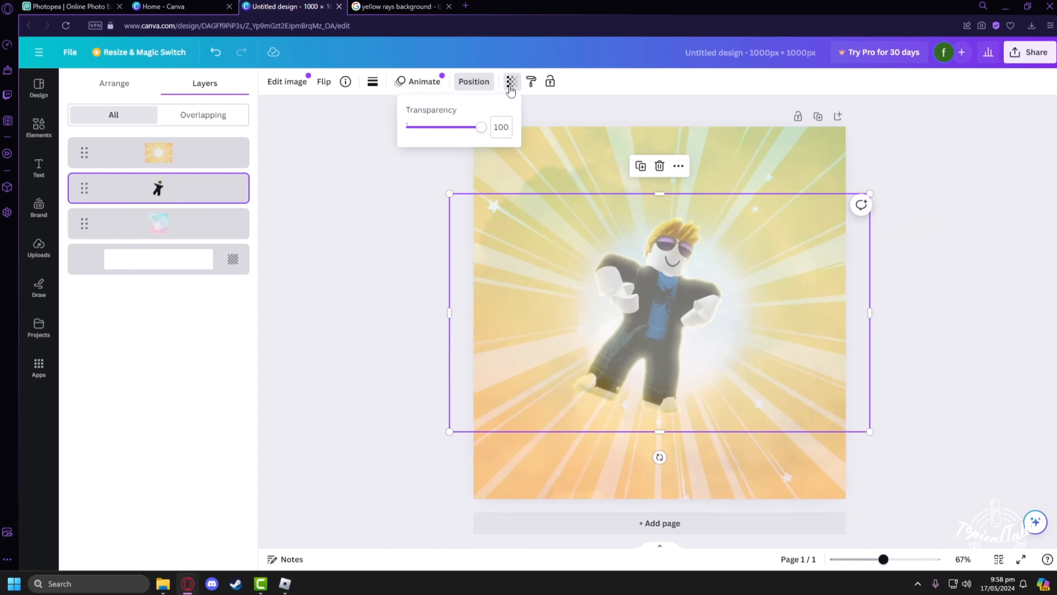
{"action": "left_click_drag", "start_coordinate": [660, 194], "coordinate": [663, 158]}
{"action": "left_click_drag", "start_coordinate": [663, 296], "coordinate": [675, 318]}
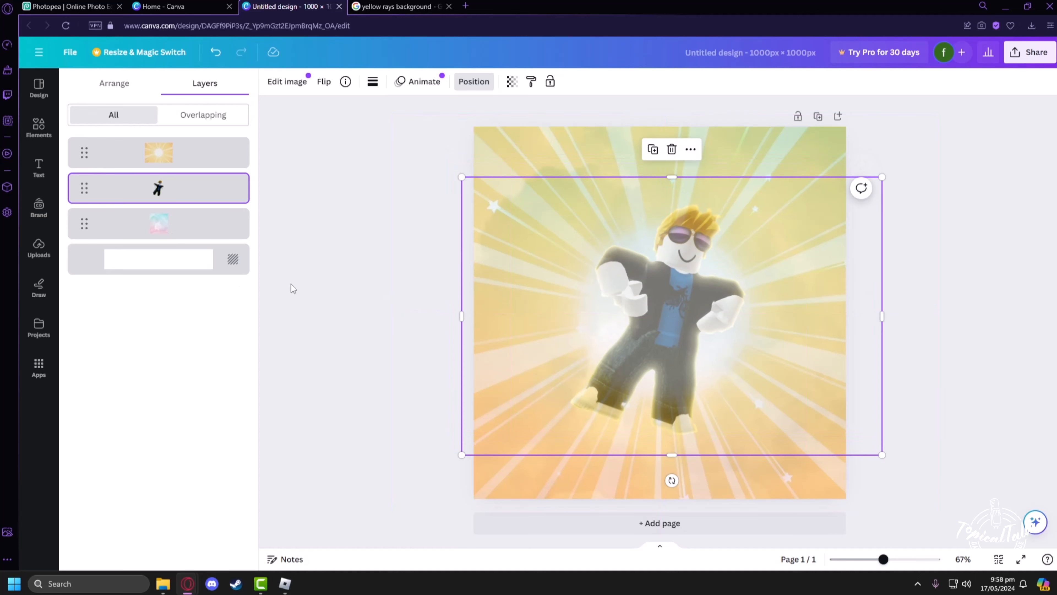
- Set the pastel cloud layer's transparency to 90
{"action": "left_click", "coordinate": [172, 224]}
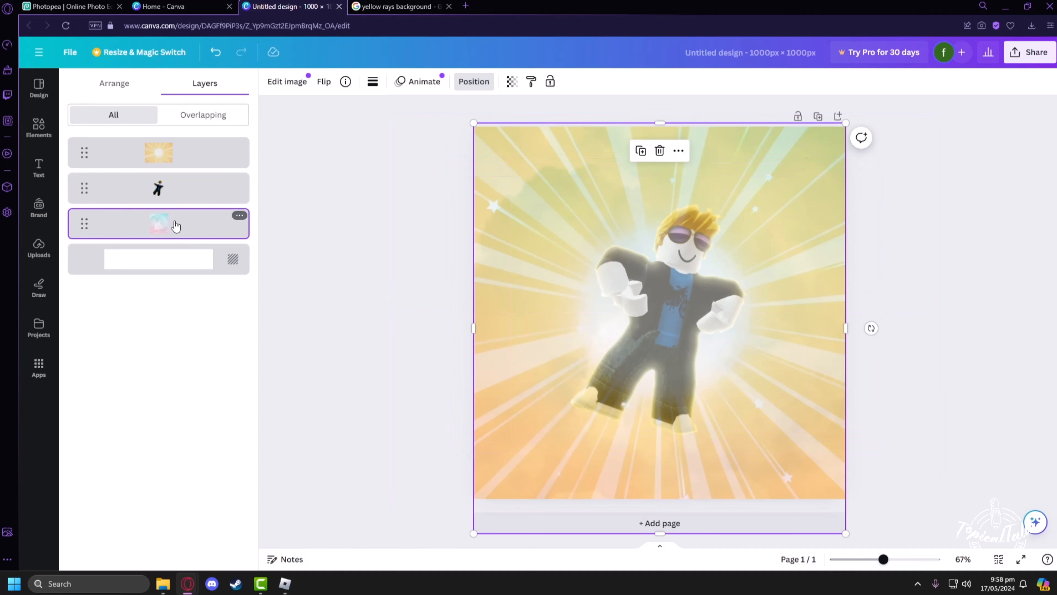
{"action": "left_click", "coordinate": [510, 81]}
{"action": "mouse_move", "coordinate": [478, 130]}
{"action": "left_mouse_down"}
{"action": "mouse_move", "coordinate": [420, 133]}
{"action": "mouse_move", "coordinate": [478, 141]}
{"action": "left_mouse_up"}
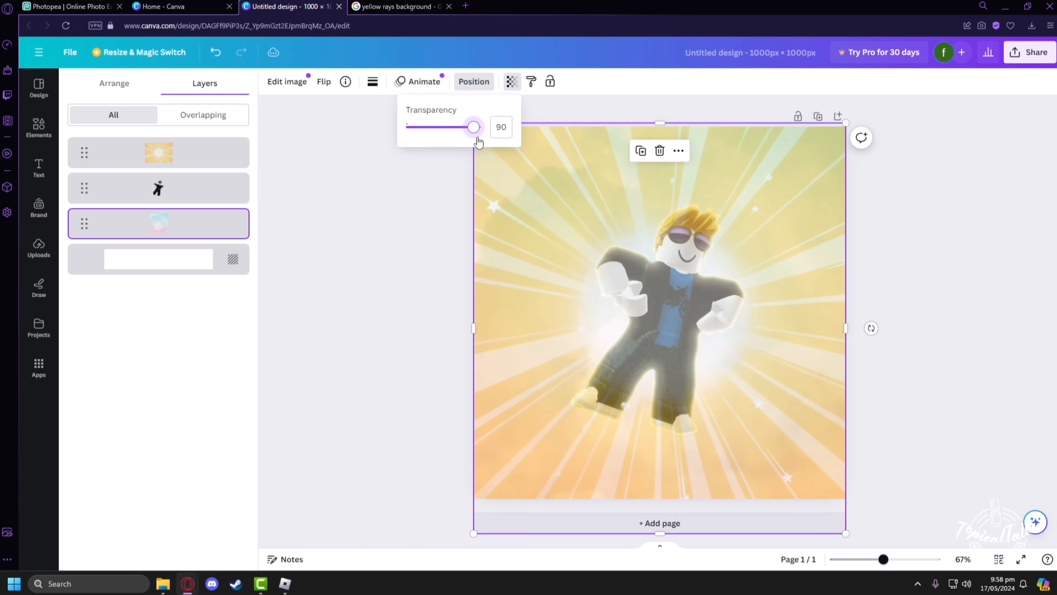
- Set the sunburst layer's transparency to 17
{"action": "left_click", "coordinate": [179, 162]}
{"action": "left_click", "coordinate": [510, 82]}
{"action": "left_click_drag", "start_coordinate": [488, 130], "coordinate": [419, 141]}
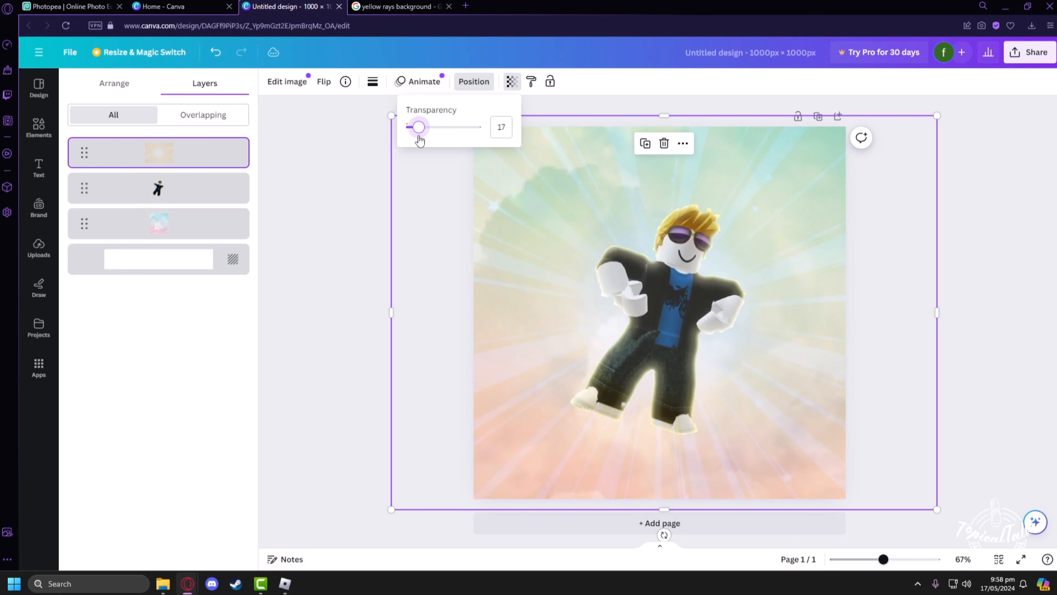
- Enlarge the avatar layer further until the figure nearly fills the page height, centre it, and deselect it
{"action": "left_click", "coordinate": [666, 279]}
{"action": "left_click", "coordinate": [179, 189]}
{"action": "mouse_move", "coordinate": [680, 279]}
{"action": "left_mouse_down"}
{"action": "mouse_move", "coordinate": [694, 279]}
{"action": "mouse_move", "coordinate": [678, 276]}
{"action": "left_mouse_up"}
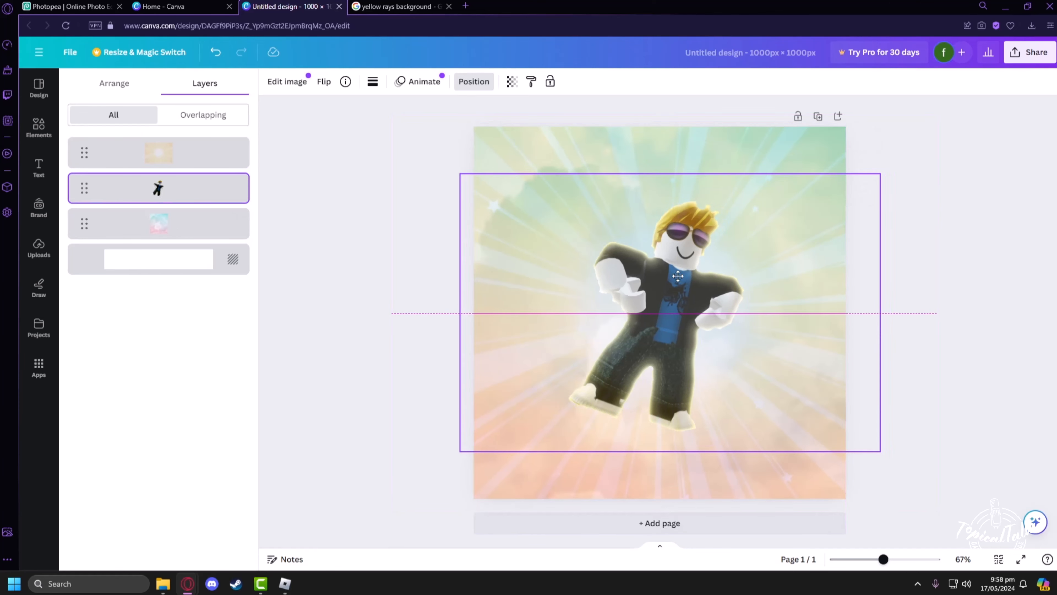
{"action": "left_click_drag", "start_coordinate": [670, 451], "coordinate": [670, 509]}
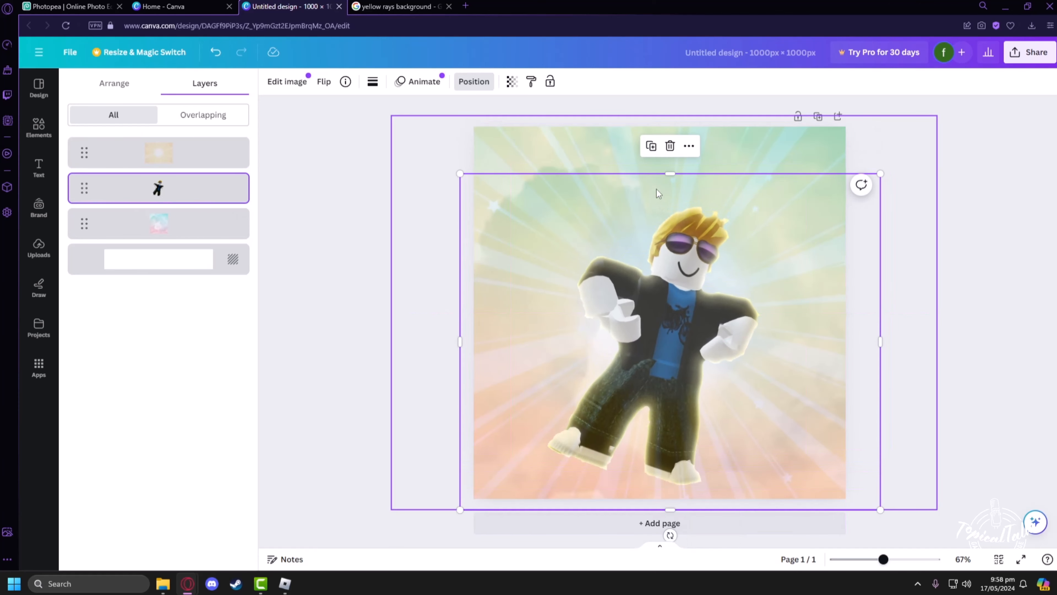
{"action": "left_click_drag", "start_coordinate": [670, 174], "coordinate": [666, 137]}
{"action": "left_click_drag", "start_coordinate": [663, 308], "coordinate": [657, 301]}
{"action": "left_click", "coordinate": [953, 384]}
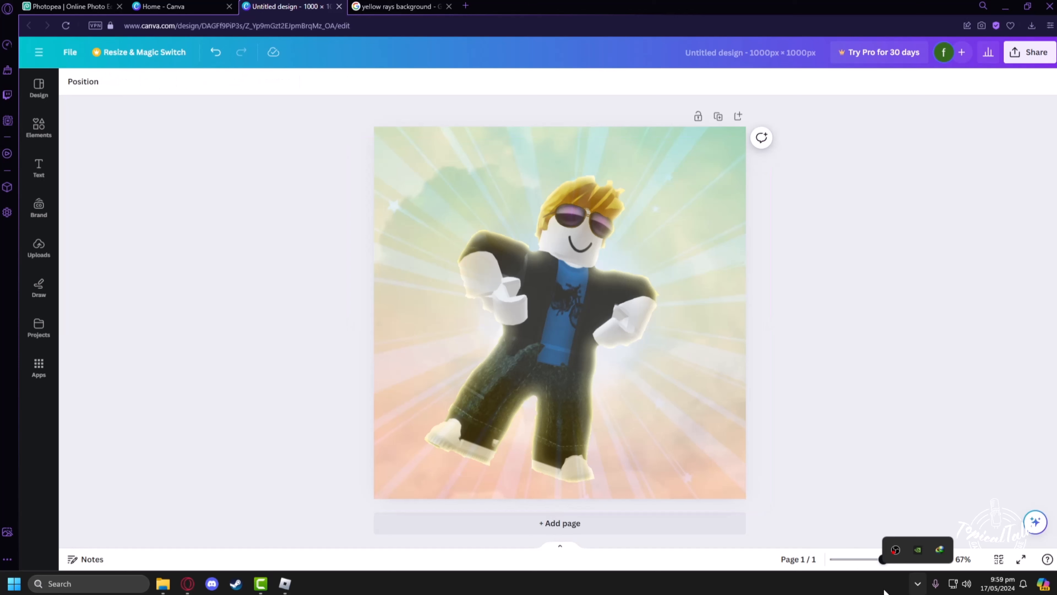
{"action": "left_click", "coordinate": [884, 589]}
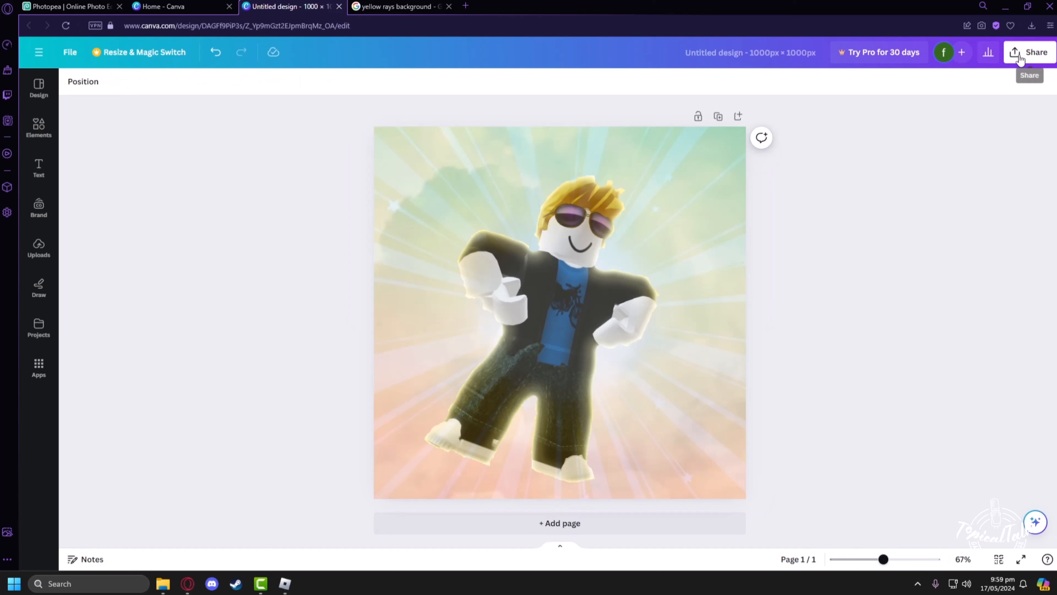
- Download the finished design as a PNG, dismissing the Design together tip, and show the file in the Downloads folder
{"action": "left_click", "coordinate": [1029, 52]}
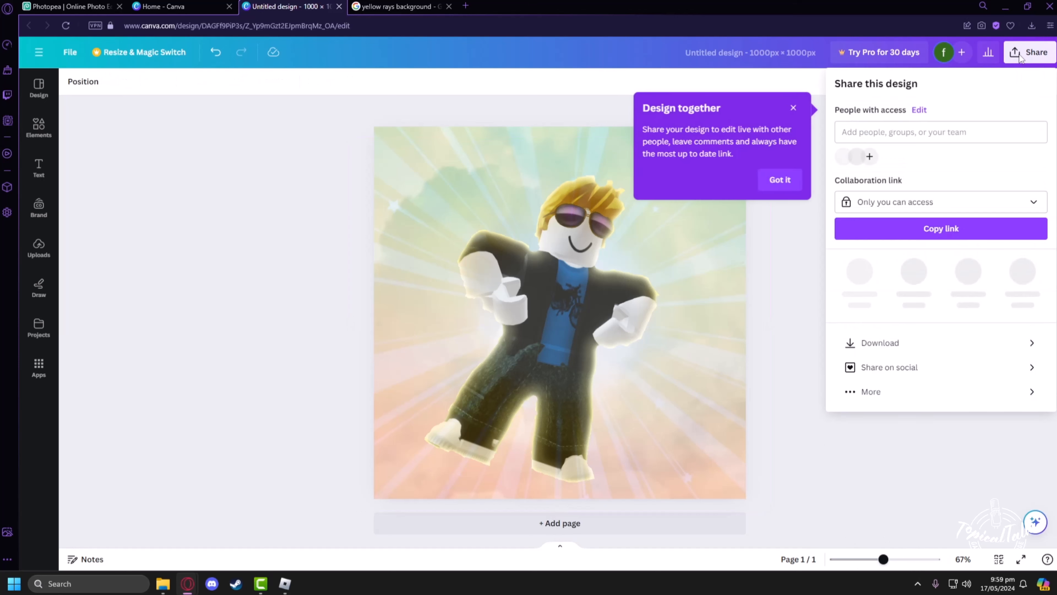
{"action": "left_click", "coordinate": [798, 108]}
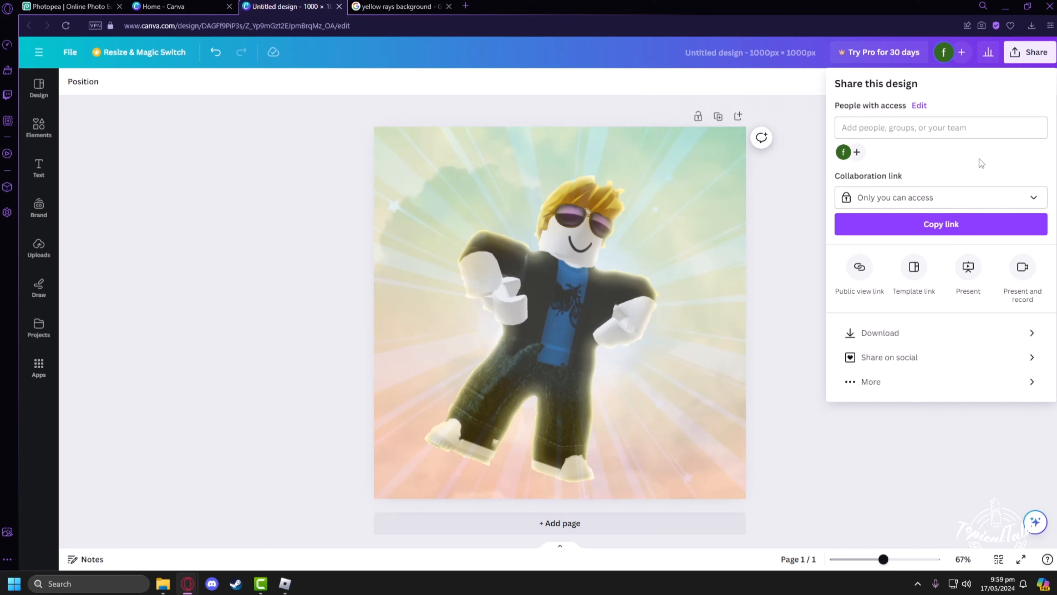
{"action": "left_click", "coordinate": [905, 337]}
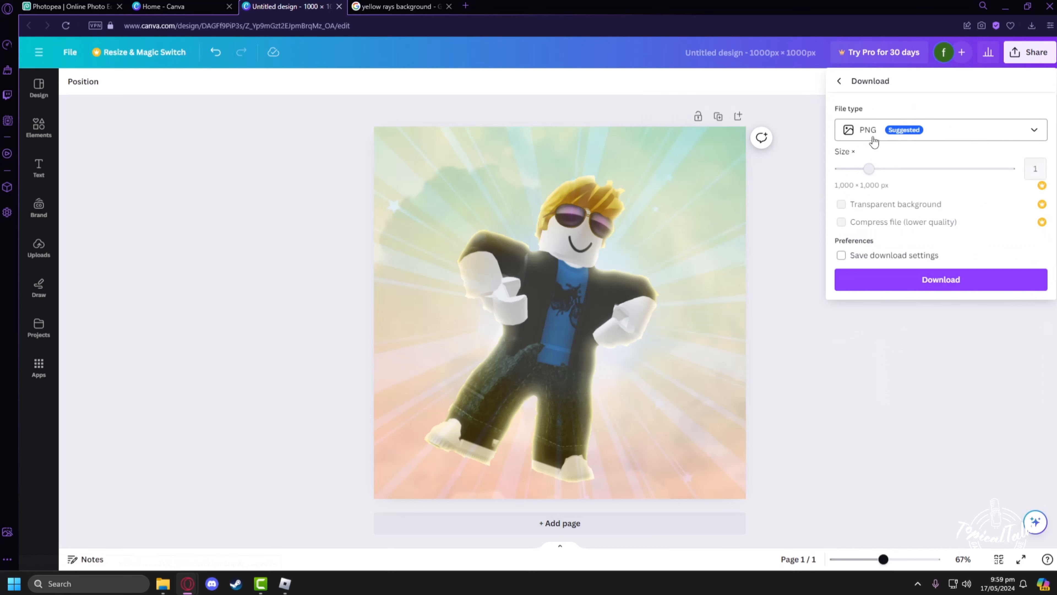
{"action": "left_click", "coordinate": [943, 280]}
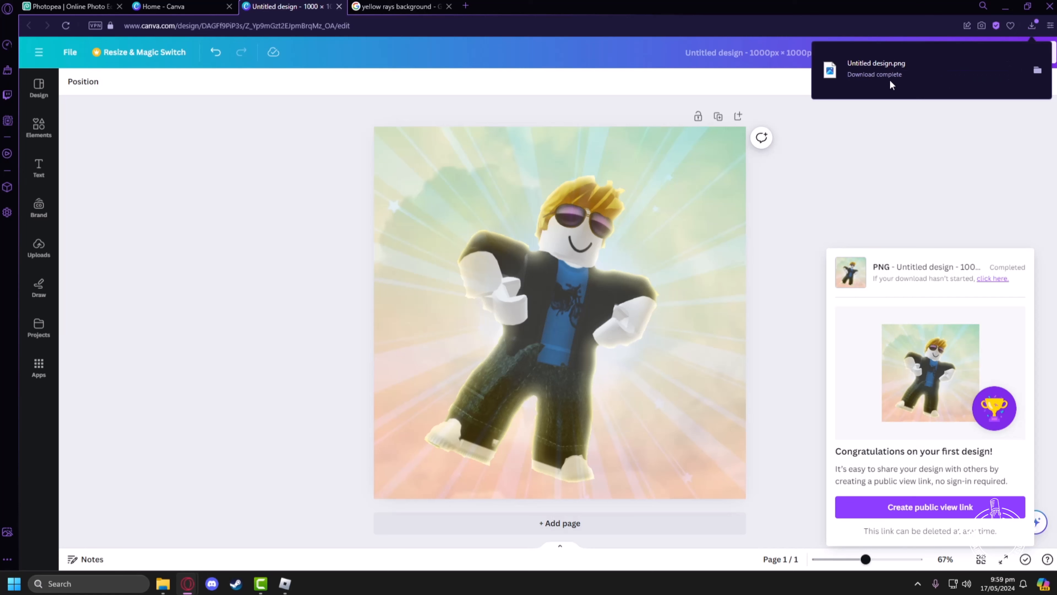
{"action": "left_click", "coordinate": [1037, 70]}
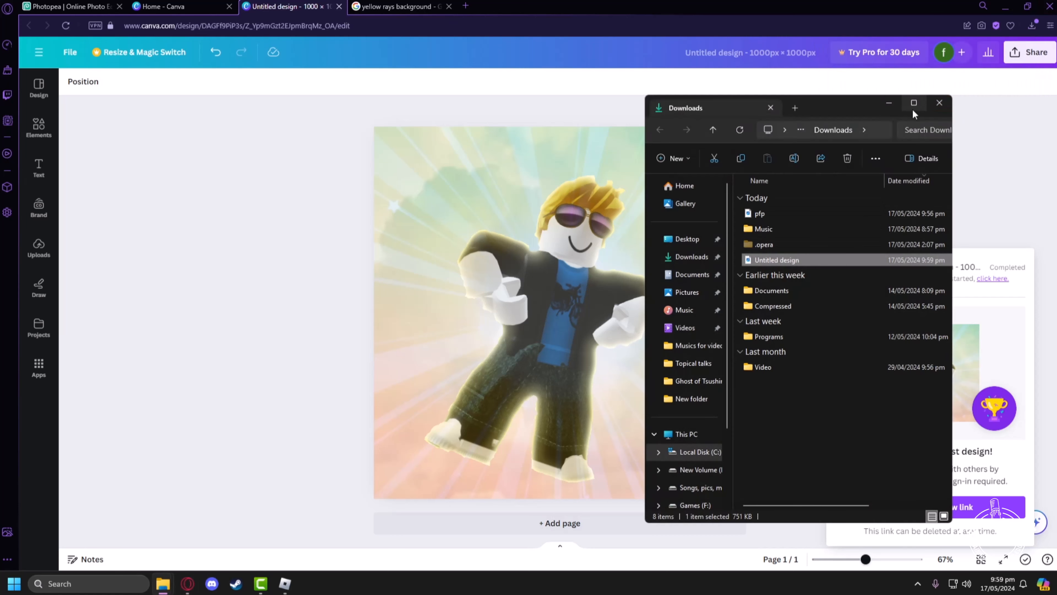